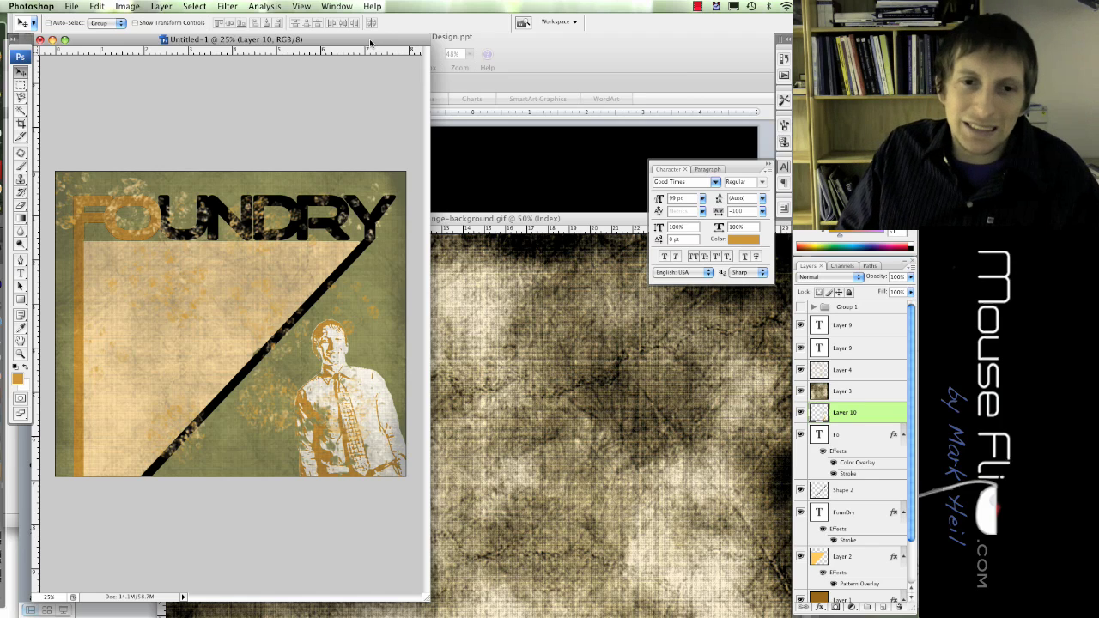
# Step: Create a new white-background International Paper A4 document at 300 pixels/inch and reposition its window
pyautogui.click(72, 7)
pyautogui.click(310, 160)
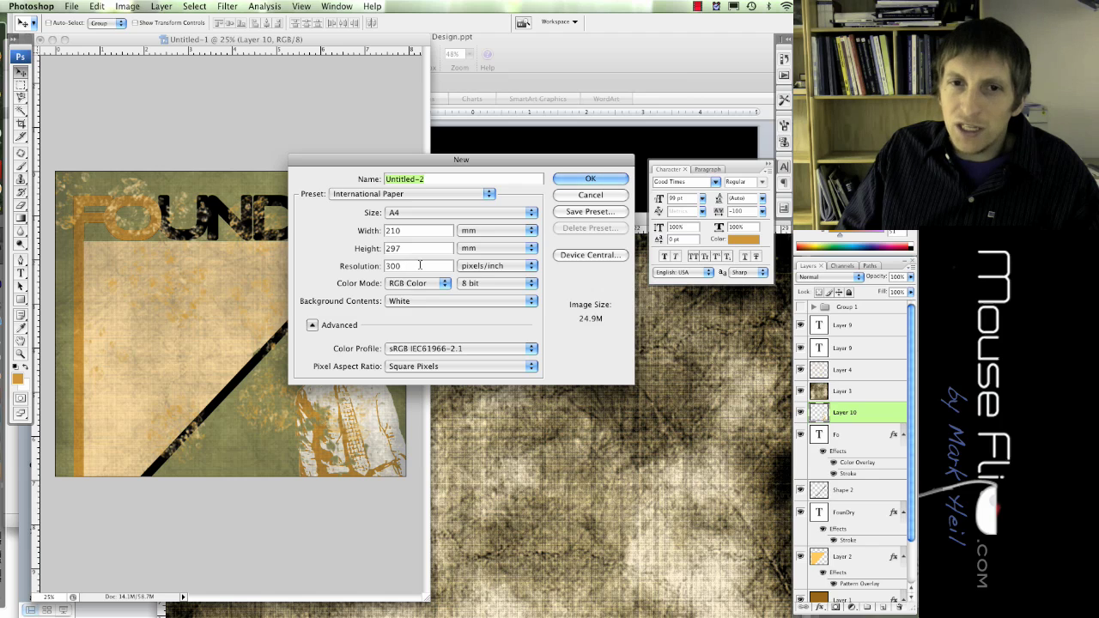
pyautogui.click(572, 181)
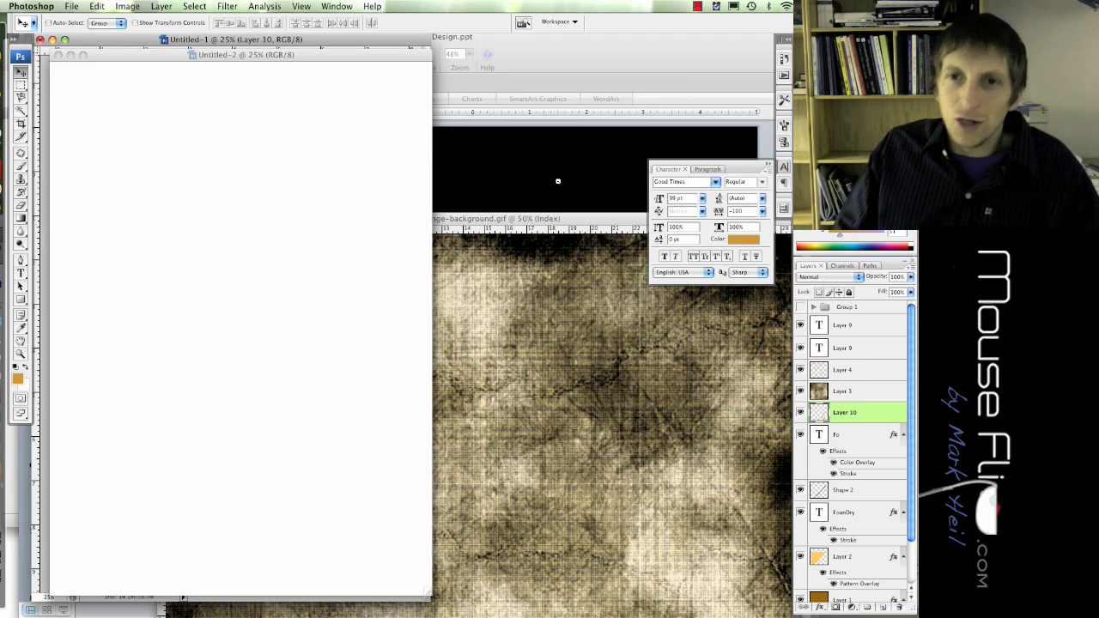
pyautogui.moveTo(283, 49)
pyautogui.mouseDown()
pyautogui.moveTo(255, 31)
pyautogui.moveTo(276, 42)
pyautogui.mouseUp()
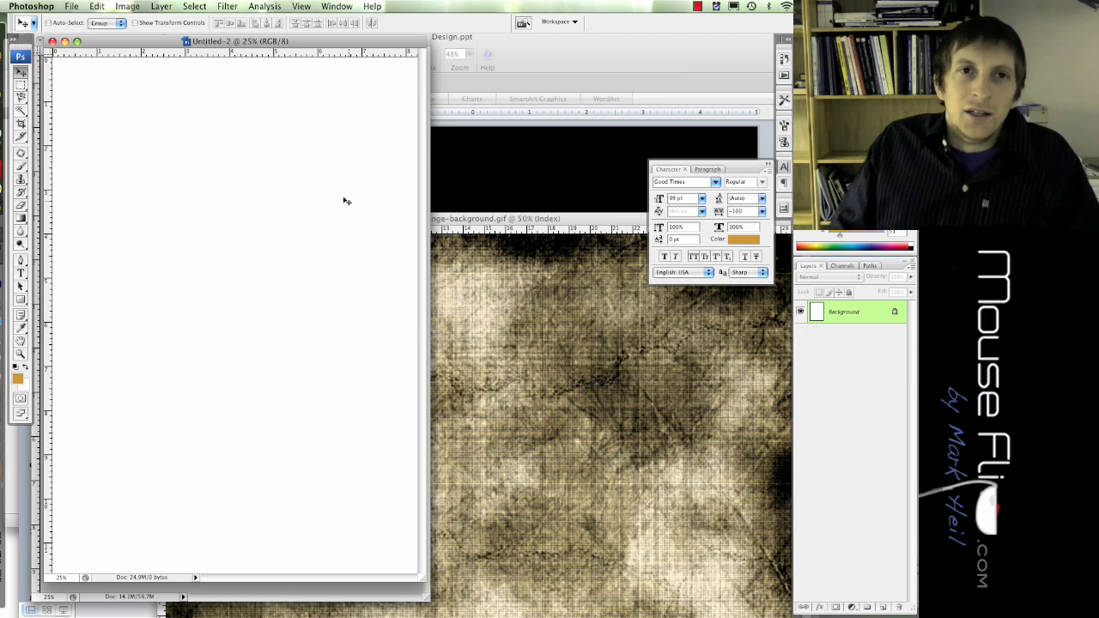
pyautogui.moveTo(314, 43); pyautogui.dragTo(361, 53)
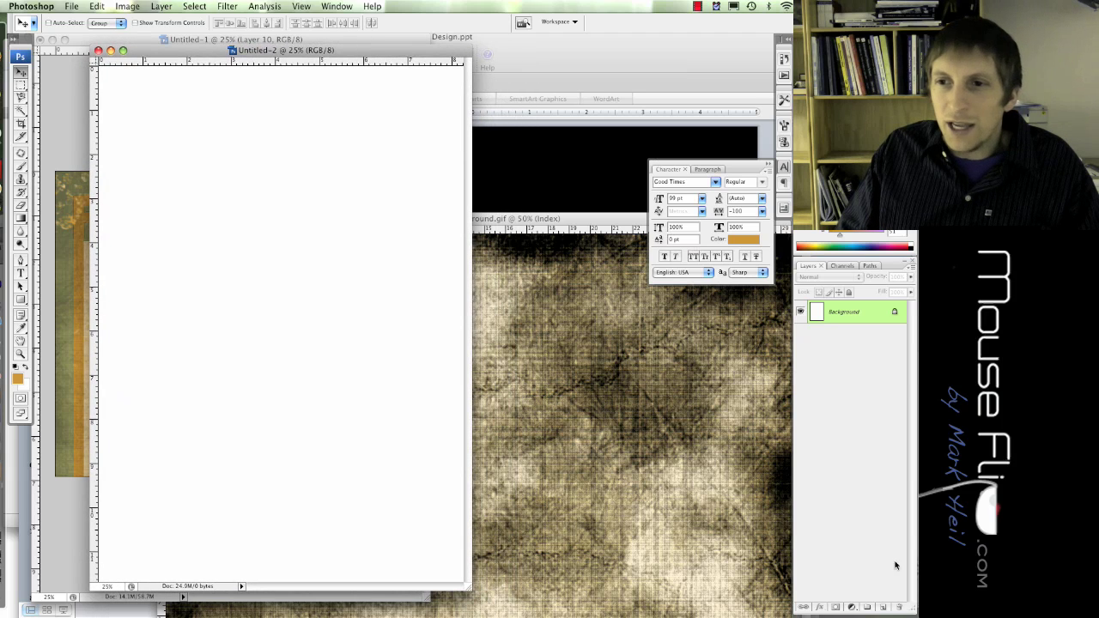
# Step: Add a new Layer 1 and fill it with the custom olive colour #666633
pyautogui.click(884, 607)
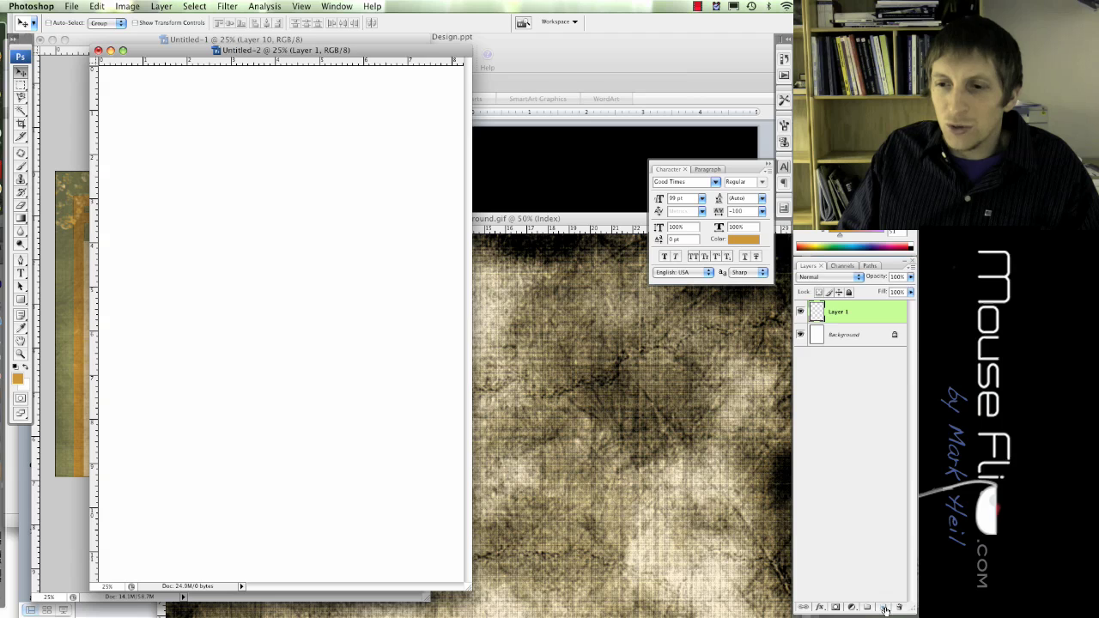
pyautogui.click(97, 6)
pyautogui.click(106, 183)
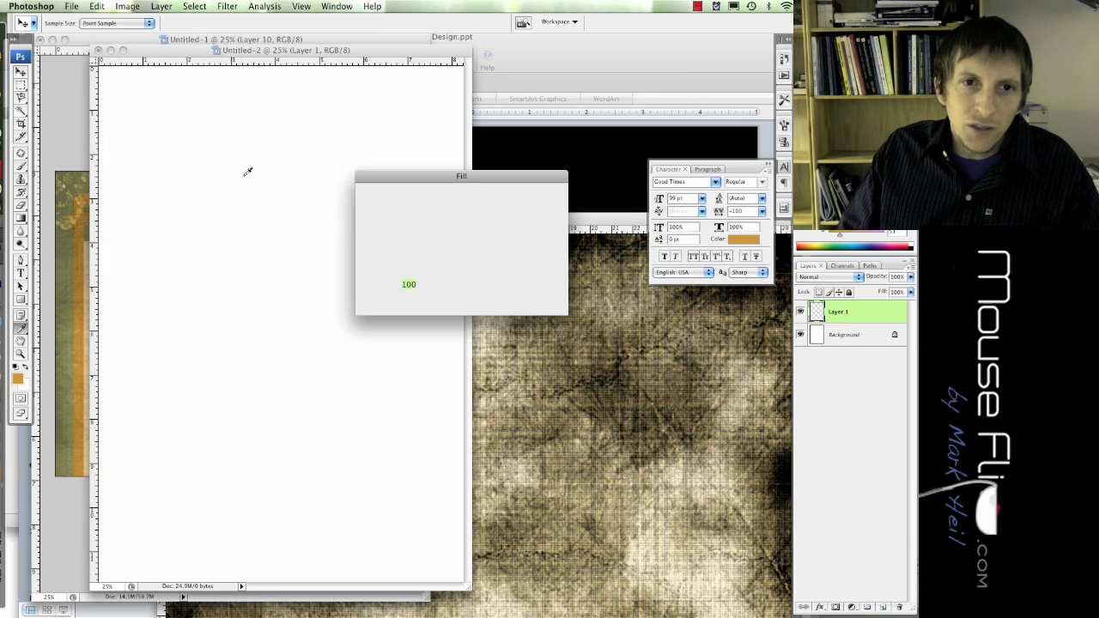
pyautogui.click(471, 208)
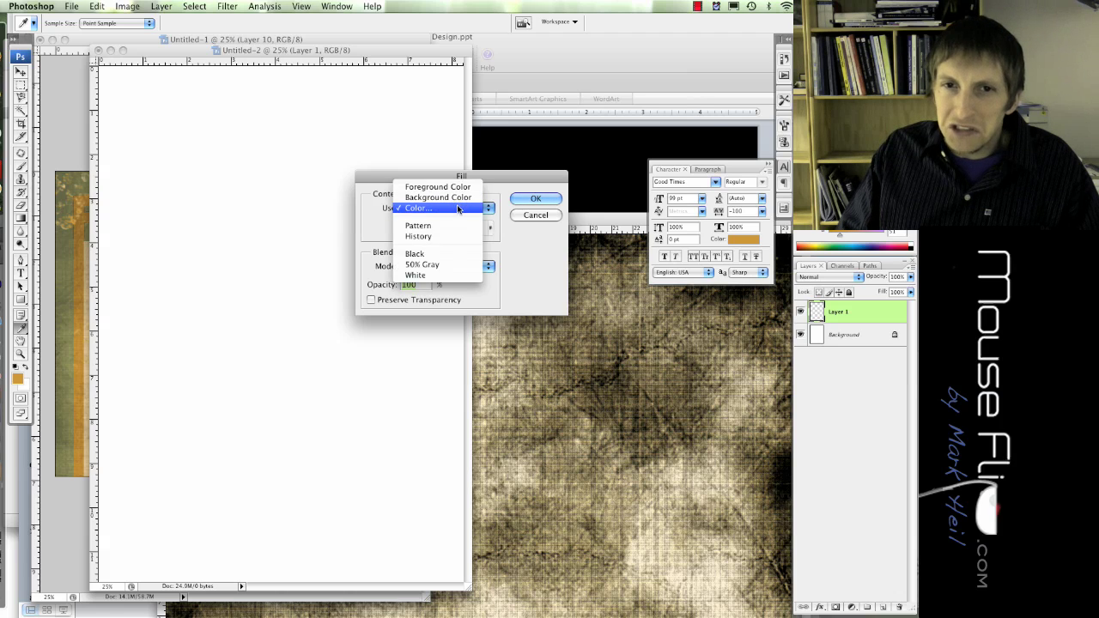
pyautogui.click(467, 209)
pyautogui.click(506, 248)
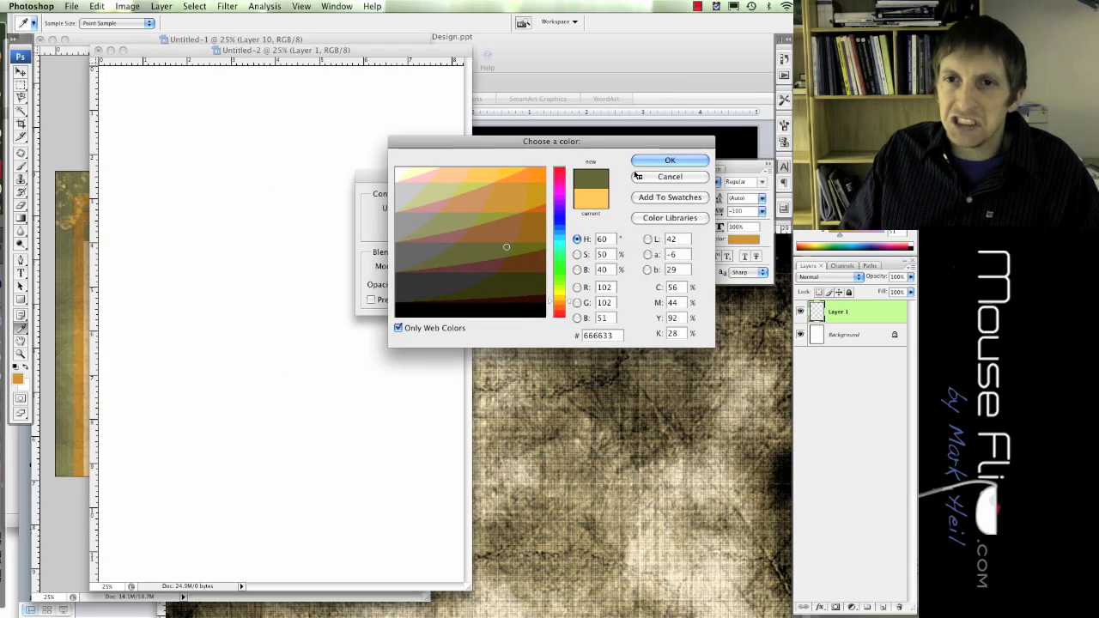
pyautogui.click(659, 161)
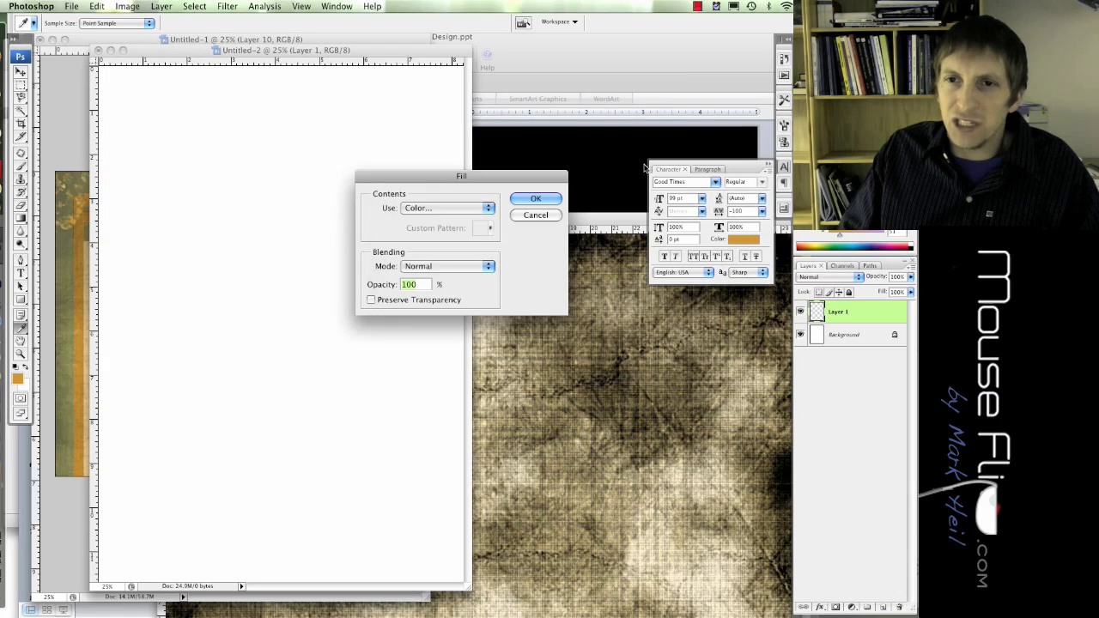
pyautogui.click(532, 201)
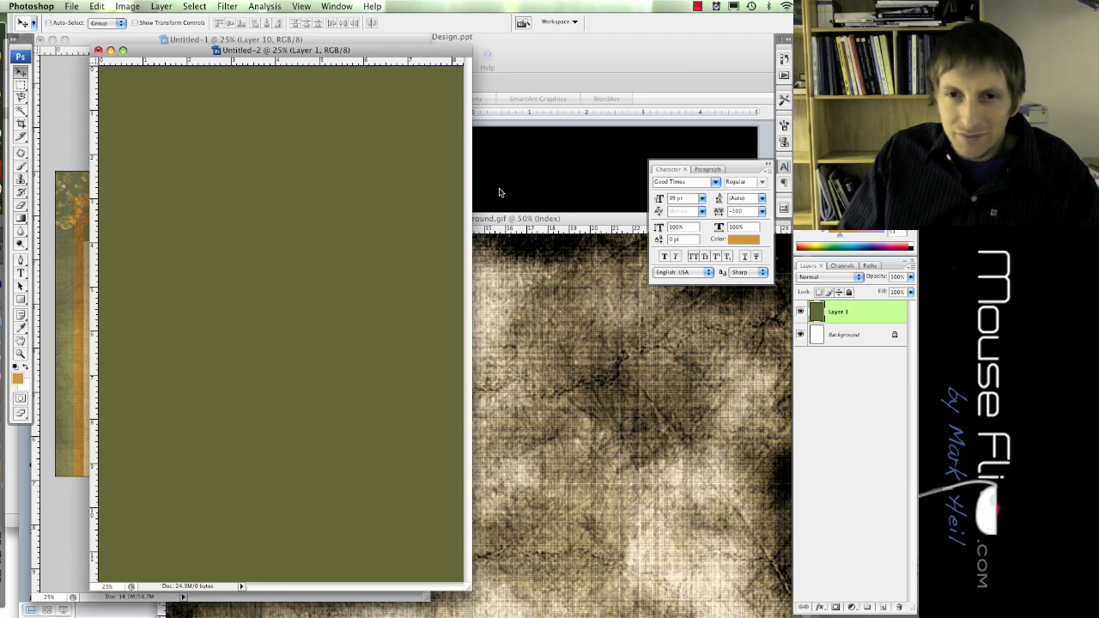
# Step: Type the title FOUNDRY near the top of the page and shift it slightly left
pyautogui.press('t')
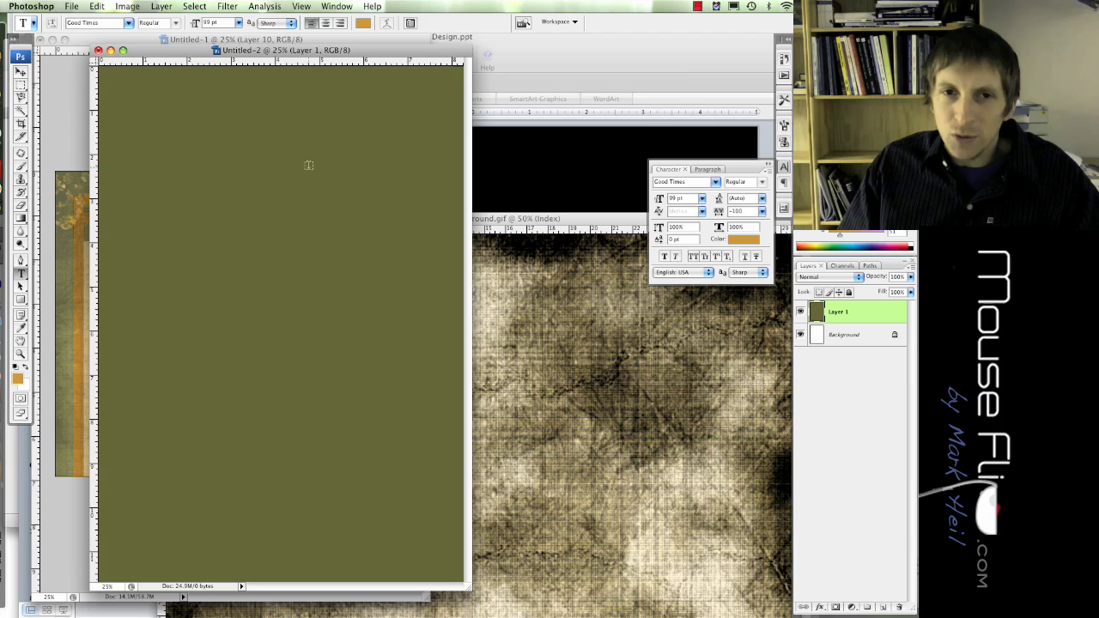
pyautogui.click(165, 147)
pyautogui.write('FOUNDRY')
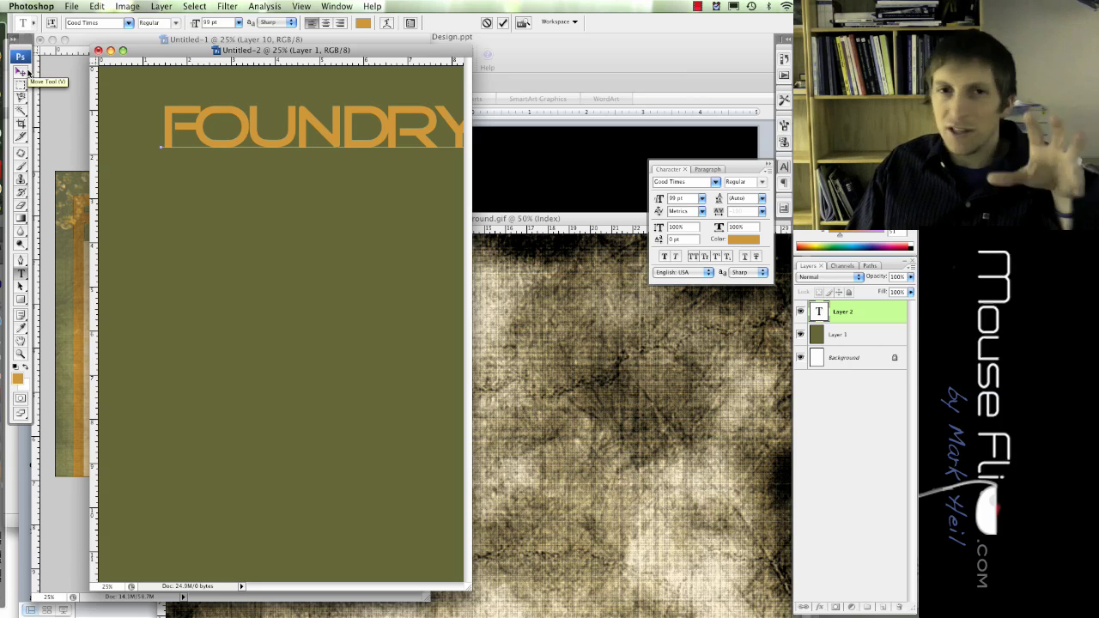
pyautogui.click(23, 73)
pyautogui.moveTo(225, 129); pyautogui.dragTo(190, 132)
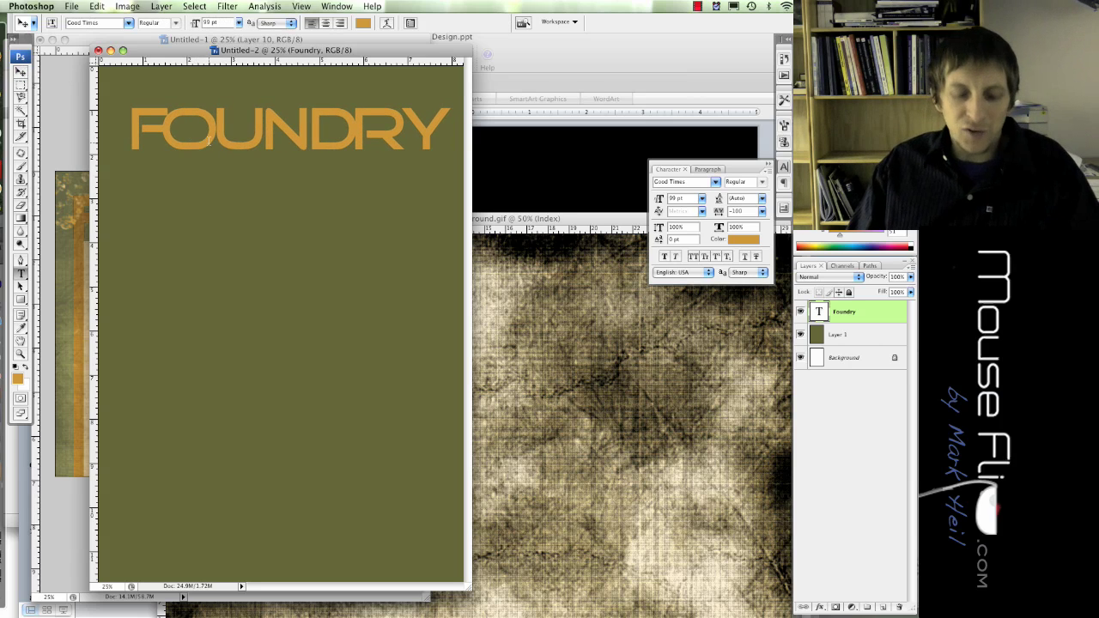
# Step: Select FOUNDRY and change its Character panel tracking to 0, then 200, then -50
pyautogui.press('t')
pyautogui.doubleClick(227, 142)
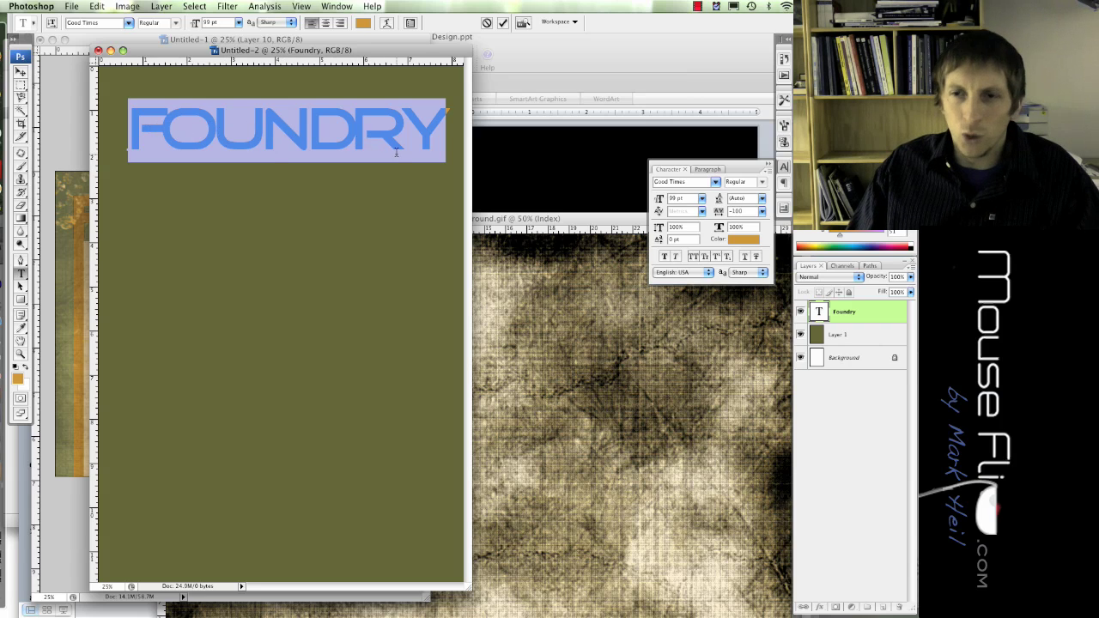
pyautogui.click(334, 6)
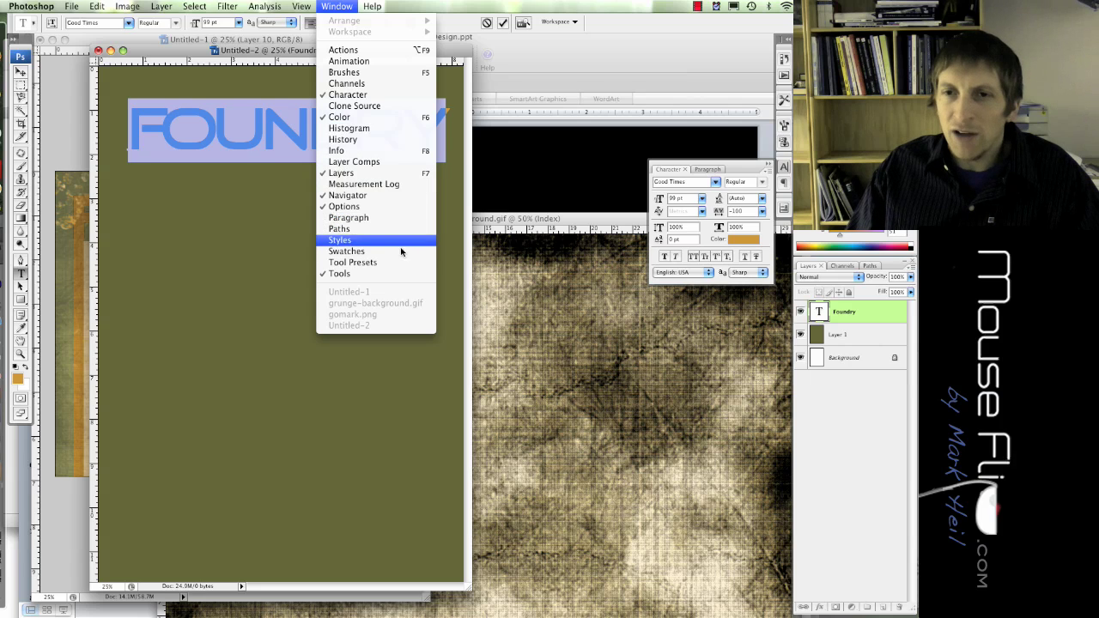
pyautogui.click(455, 245)
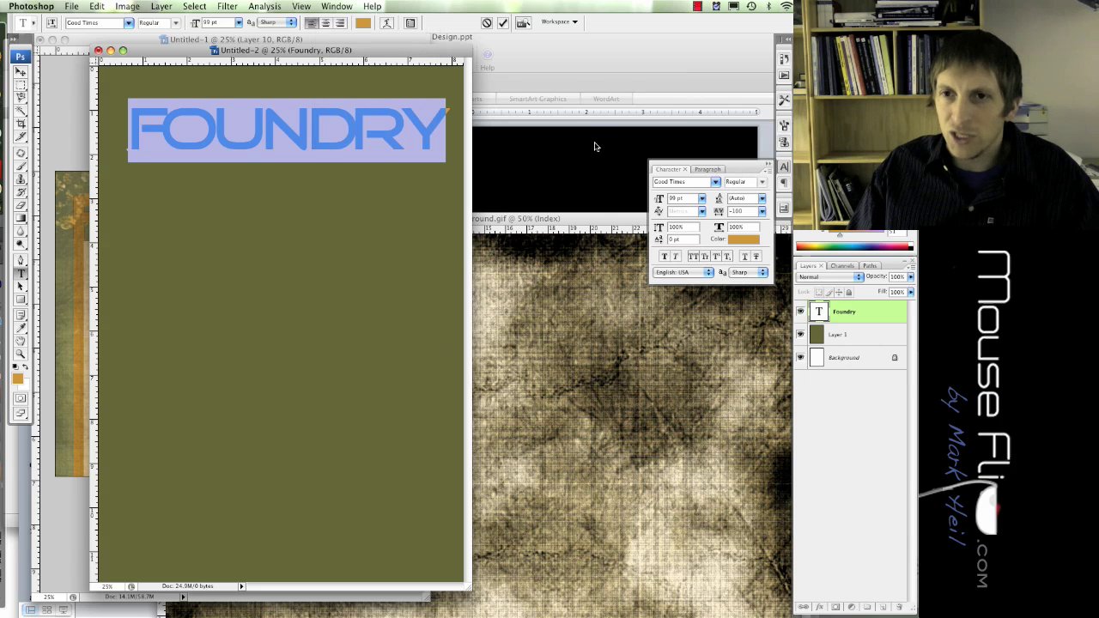
pyautogui.moveTo(749, 175); pyautogui.dragTo(576, 152)
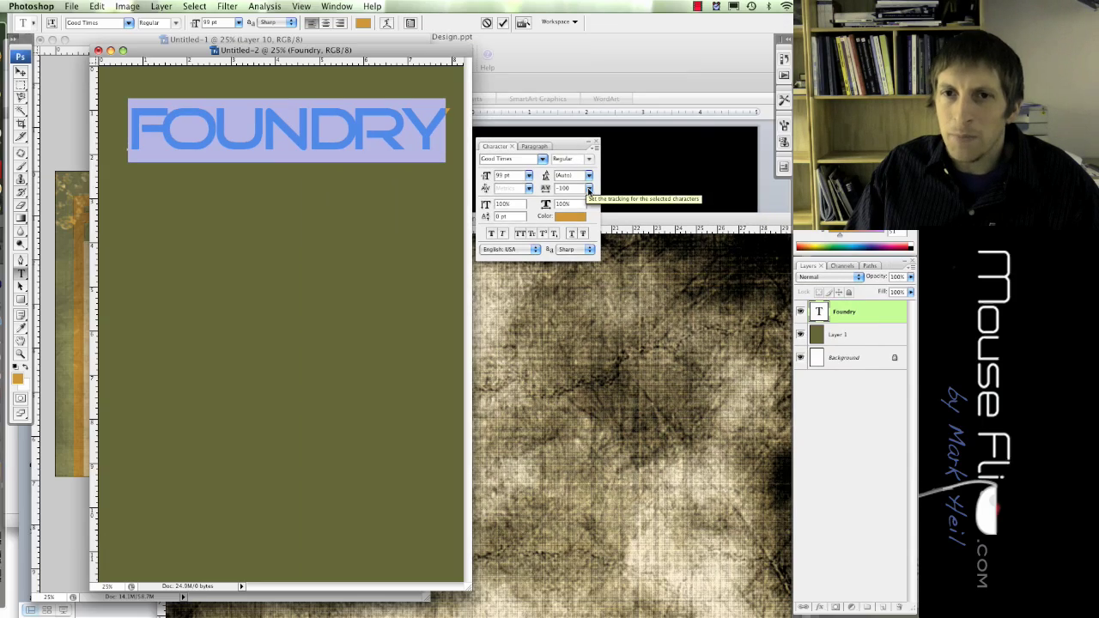
pyautogui.click(589, 188)
pyautogui.click(580, 251)
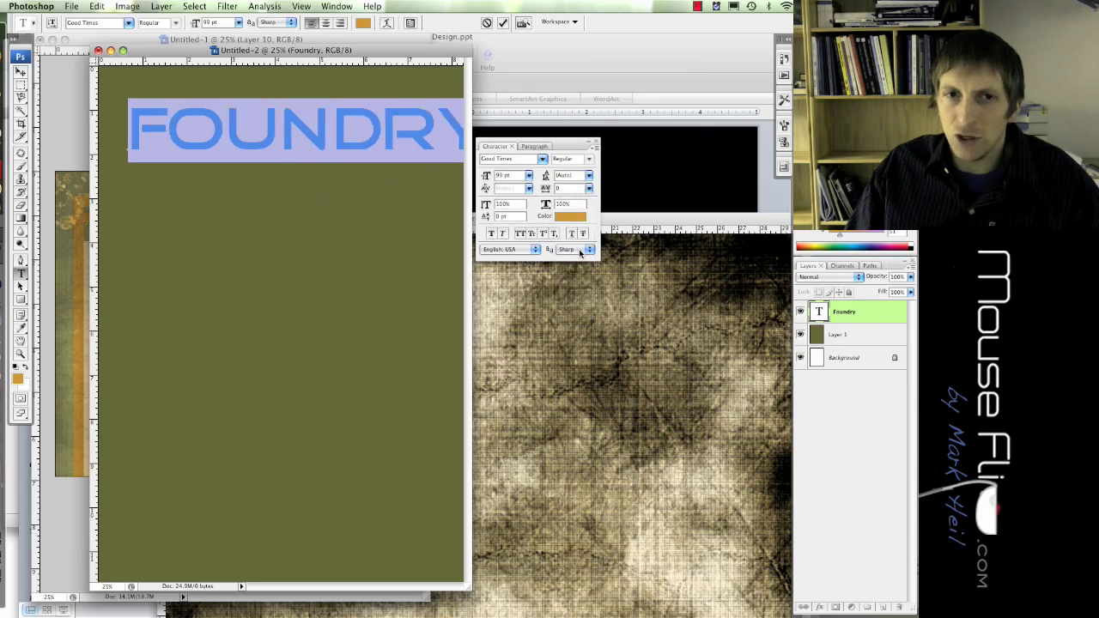
pyautogui.click(588, 188)
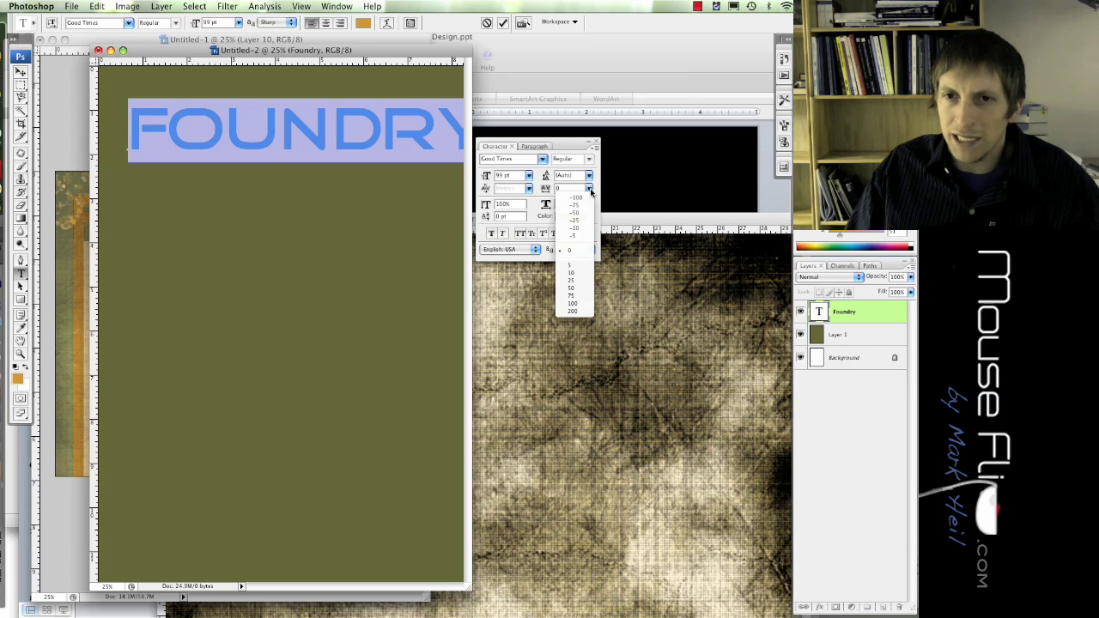
pyautogui.click(573, 311)
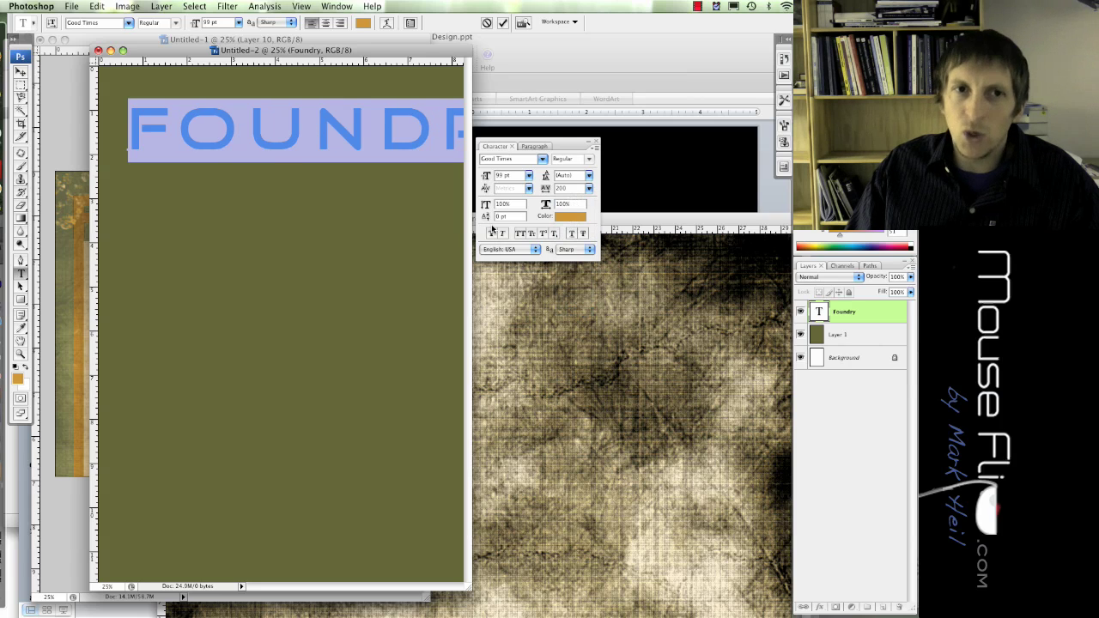
pyautogui.click(589, 189)
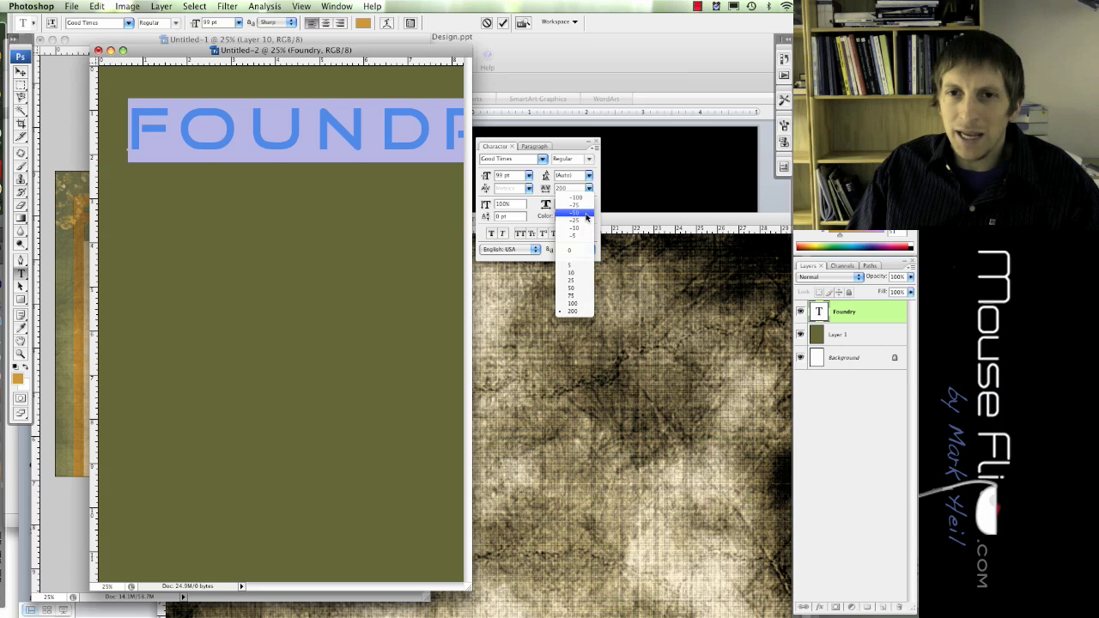
pyautogui.click(587, 215)
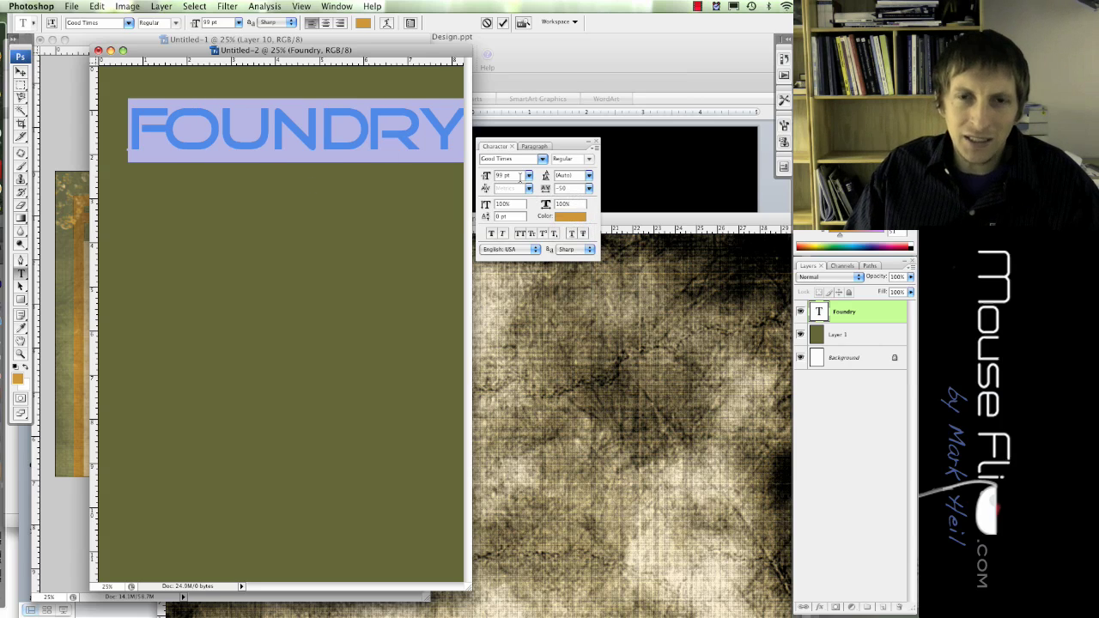
# Step: Commit the FOUNDRY text and nudge the title slightly left and down
pyautogui.click(258, 131)
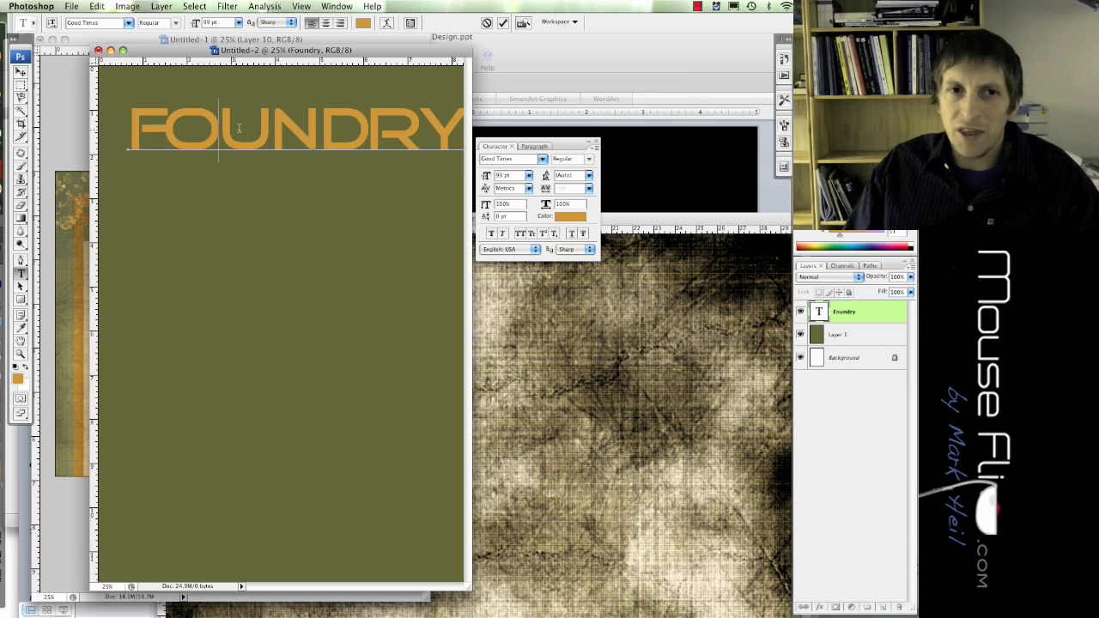
pyautogui.doubleClick(258, 131)
pyautogui.click(21, 71)
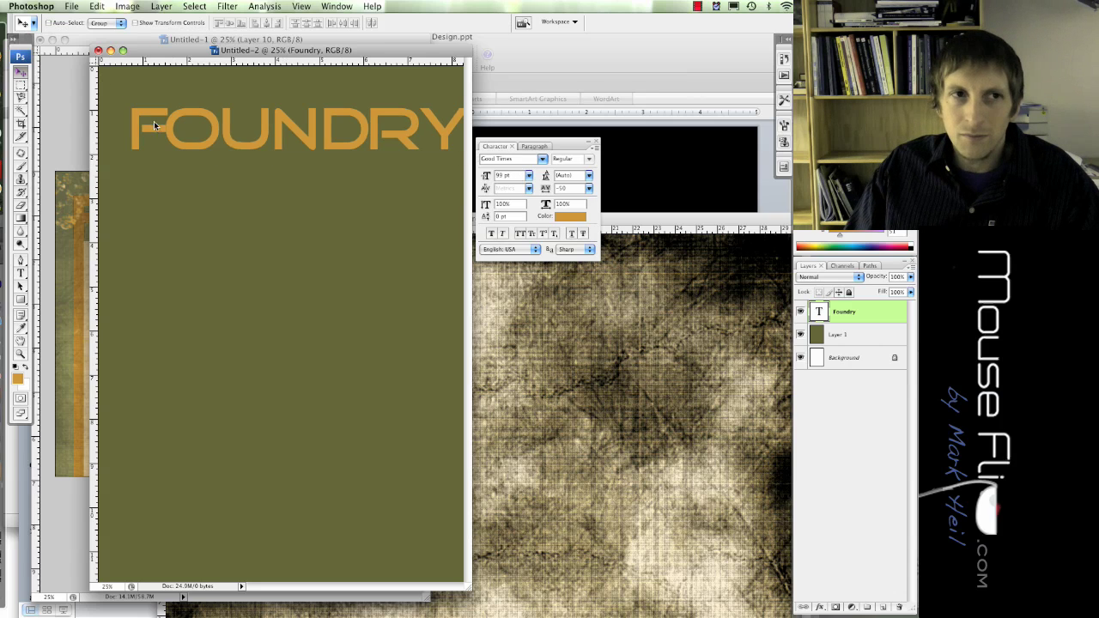
pyautogui.moveTo(246, 133); pyautogui.dragTo(233, 143)
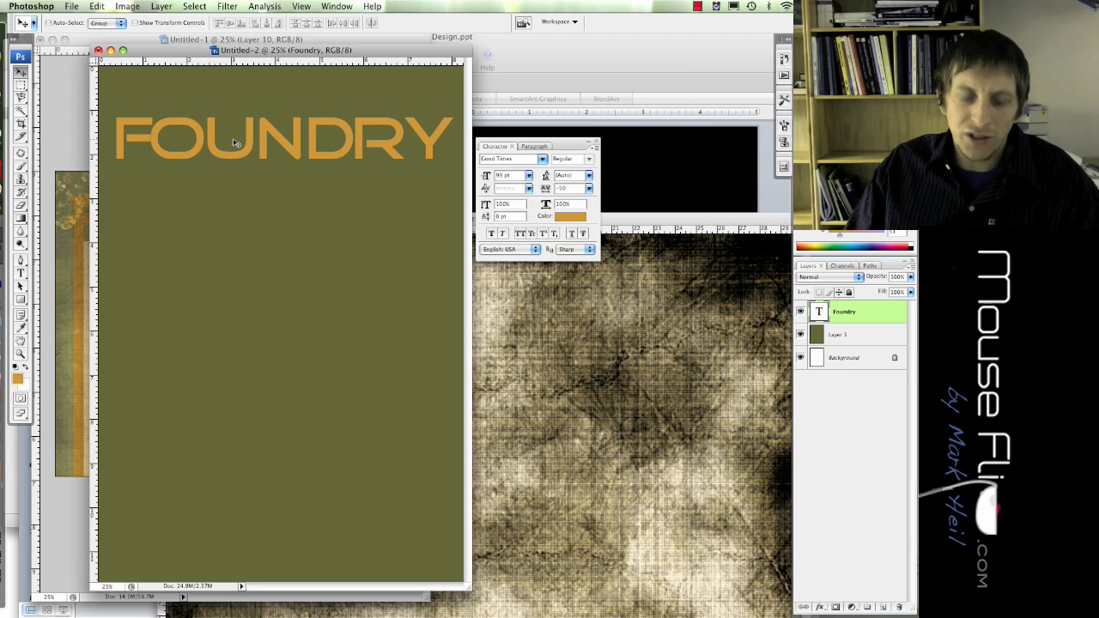
pyautogui.press('t')
pyautogui.doubleClick(235, 139)
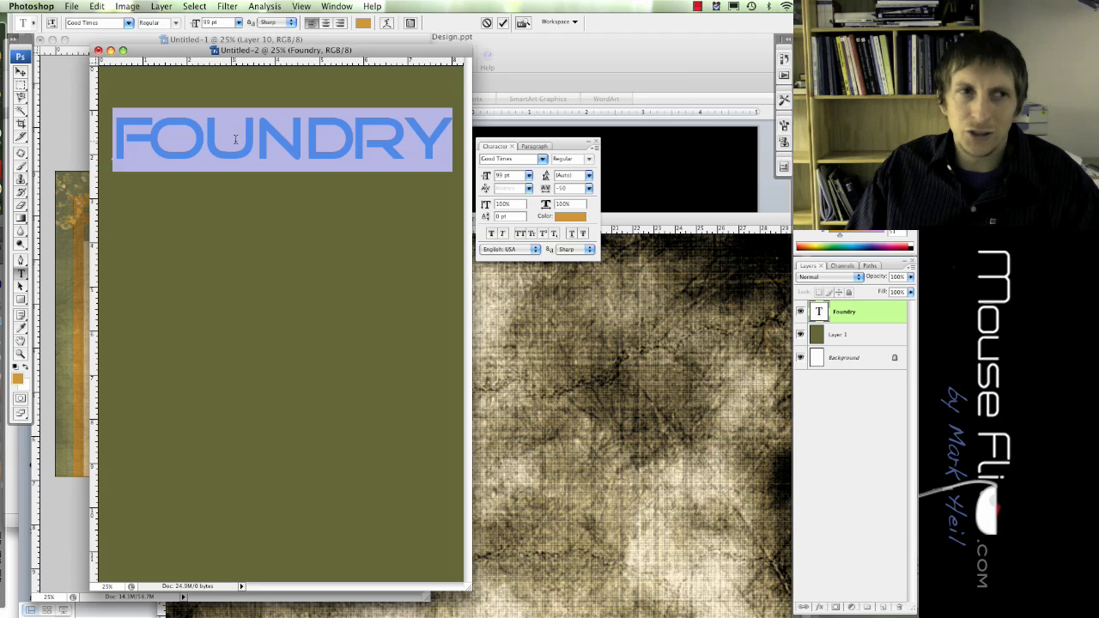
pyautogui.click(22, 72)
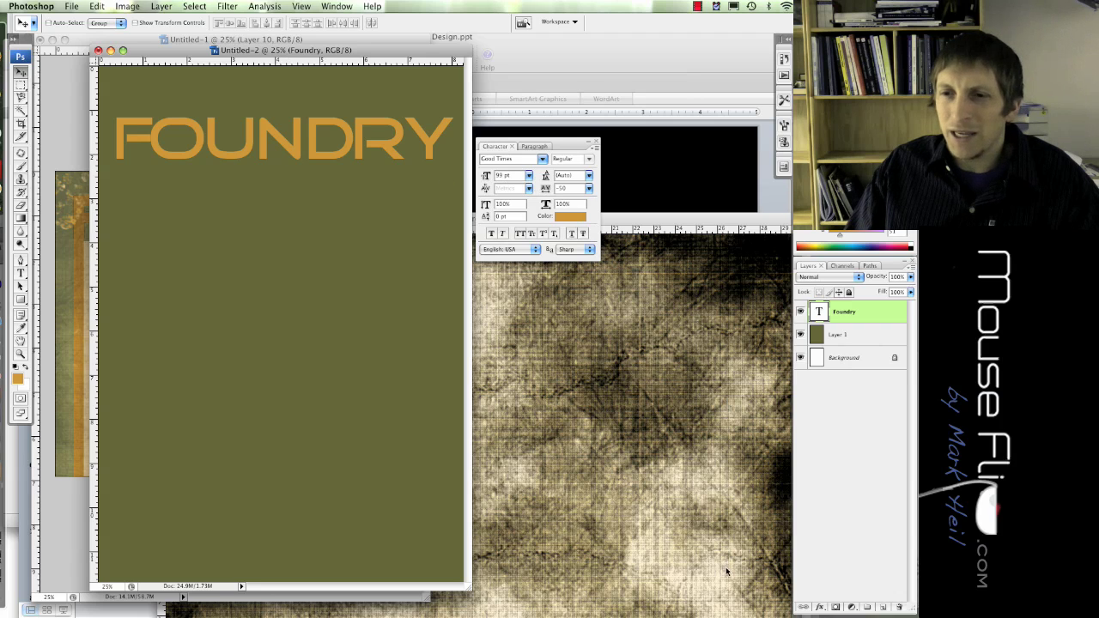
# Step: Add a Stroke layer effect in gold #cc9933 to FOUNDRY and increase its size
pyautogui.click(820, 608)
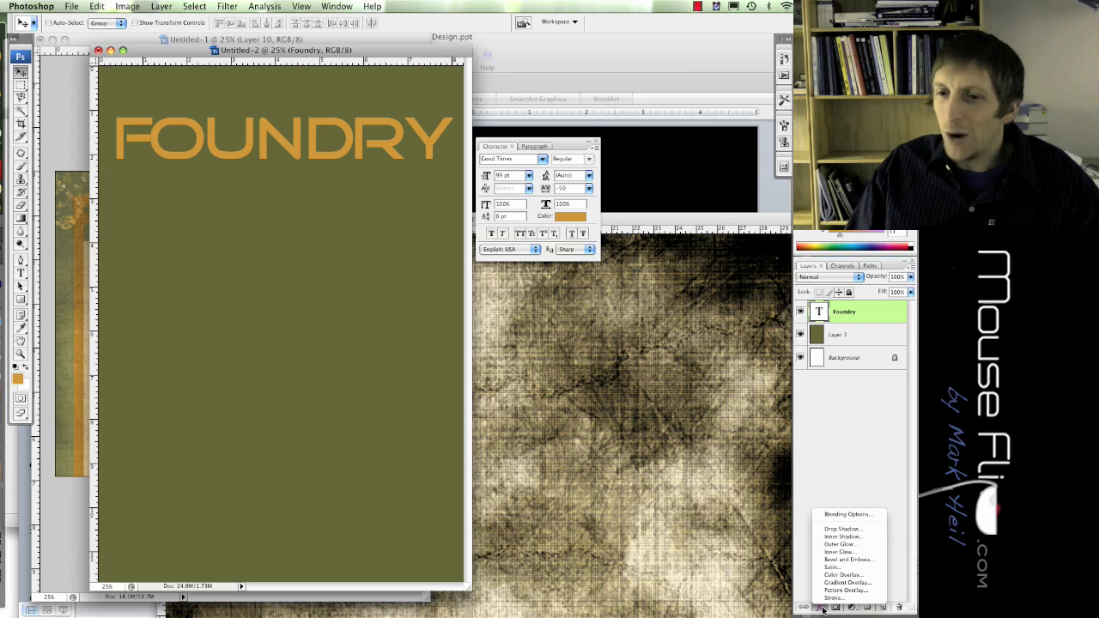
pyautogui.click(796, 581)
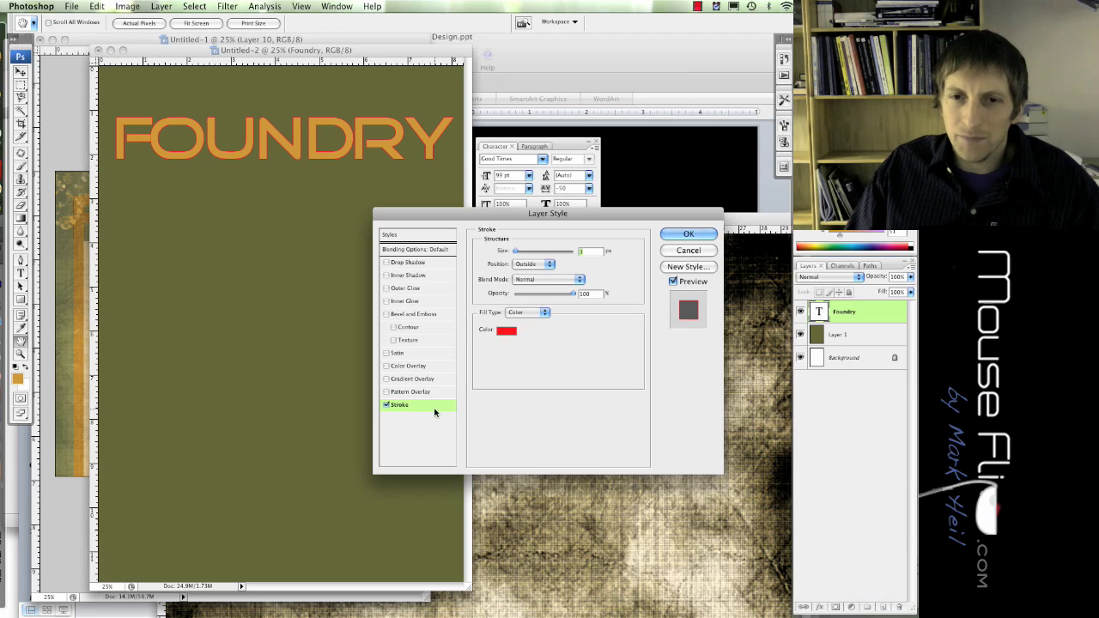
pyautogui.click(506, 331)
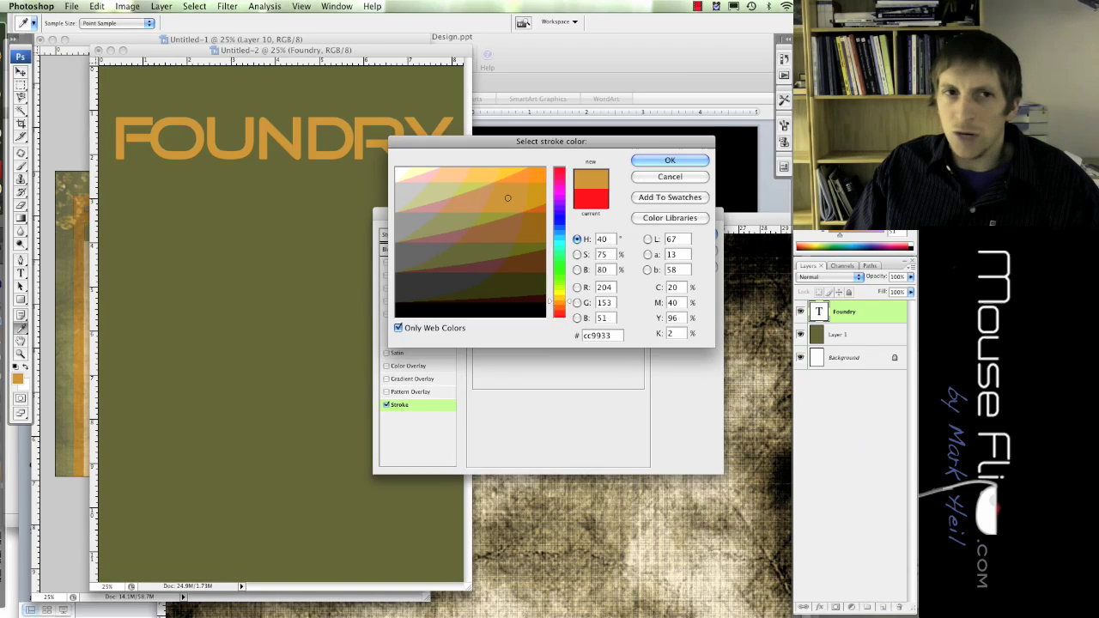
pyautogui.click(661, 160)
pyautogui.moveTo(515, 250)
pyautogui.mouseDown()
pyautogui.moveTo(611, 260)
pyautogui.moveTo(519, 258)
pyautogui.mouseUp()
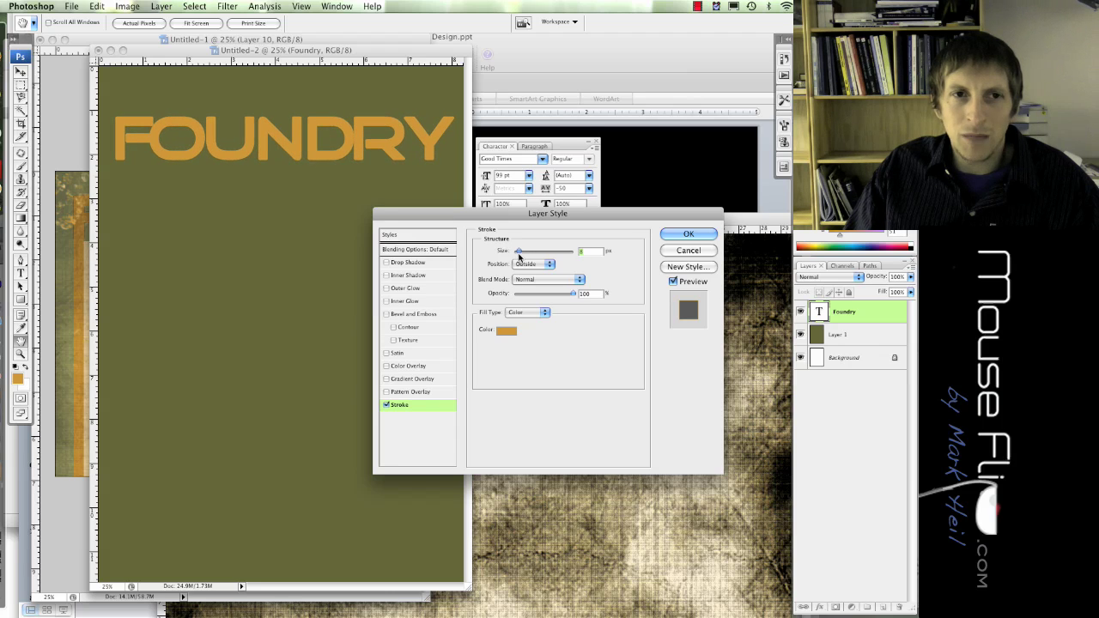
pyautogui.moveTo(518, 258); pyautogui.dragTo(519, 258)
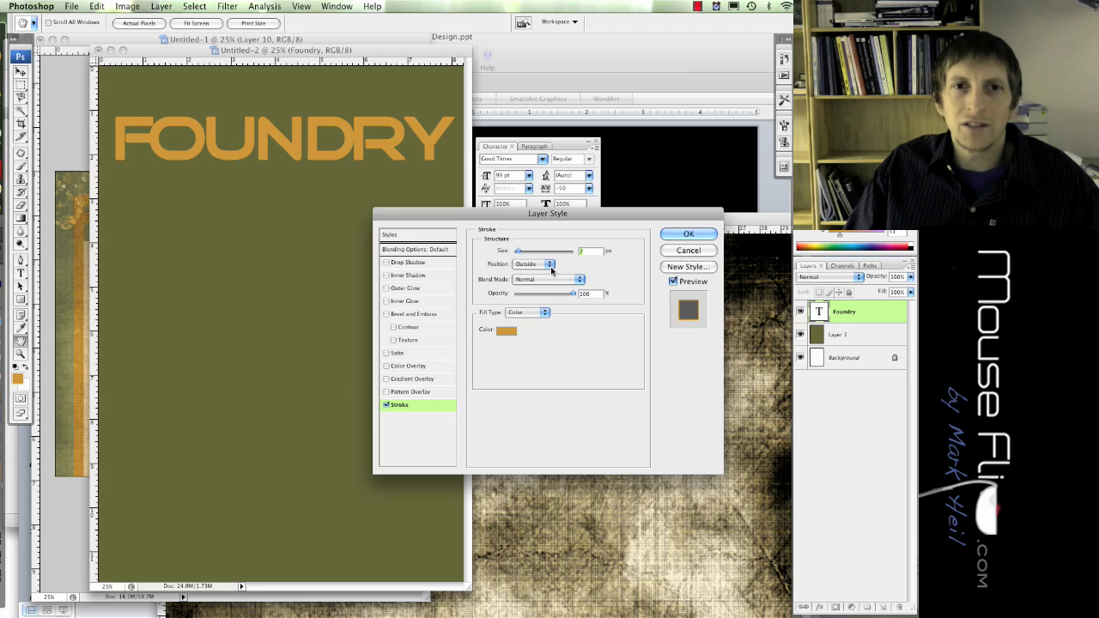
pyautogui.click(687, 233)
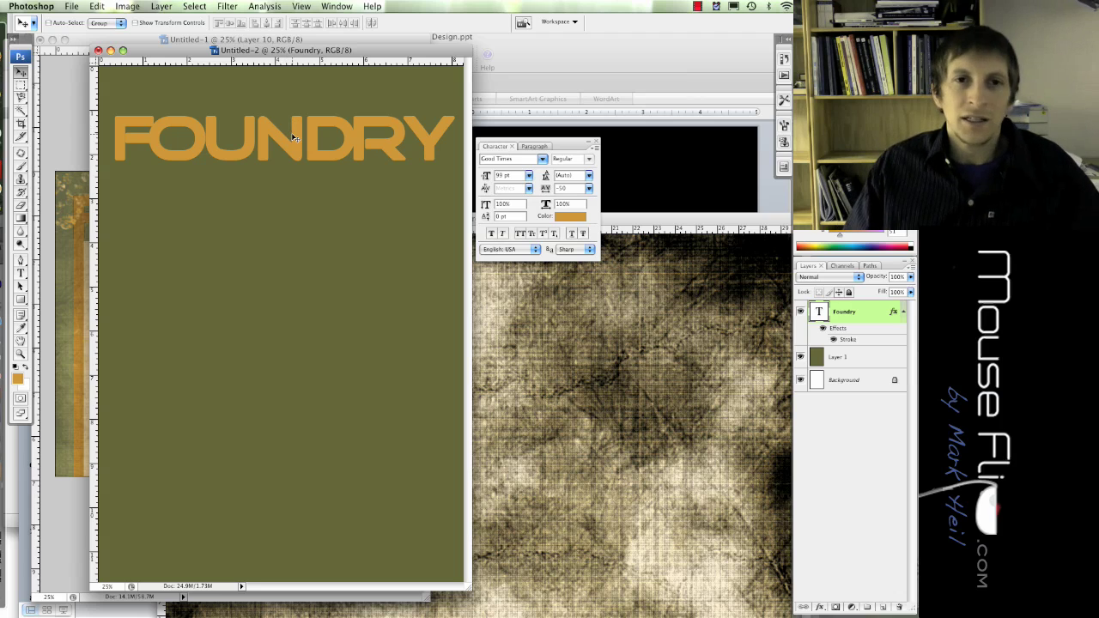
# Step: Move FOUNDRY a few pixels down and shift the document window slightly left
pyautogui.moveTo(293, 140); pyautogui.dragTo(293, 144)
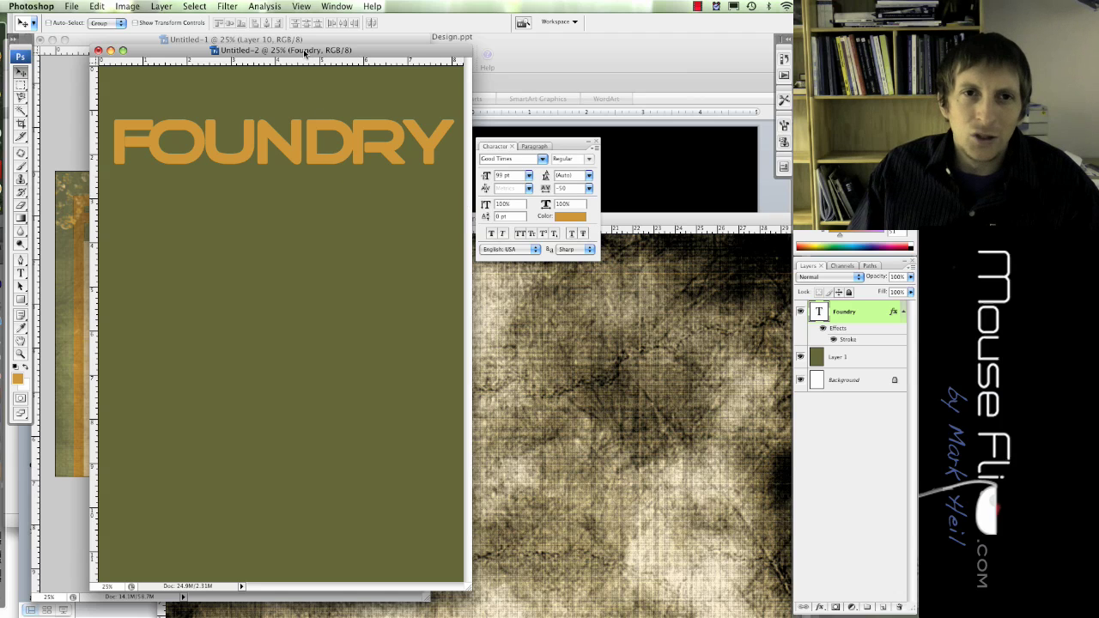
pyautogui.moveTo(305, 51); pyautogui.dragTo(286, 53)
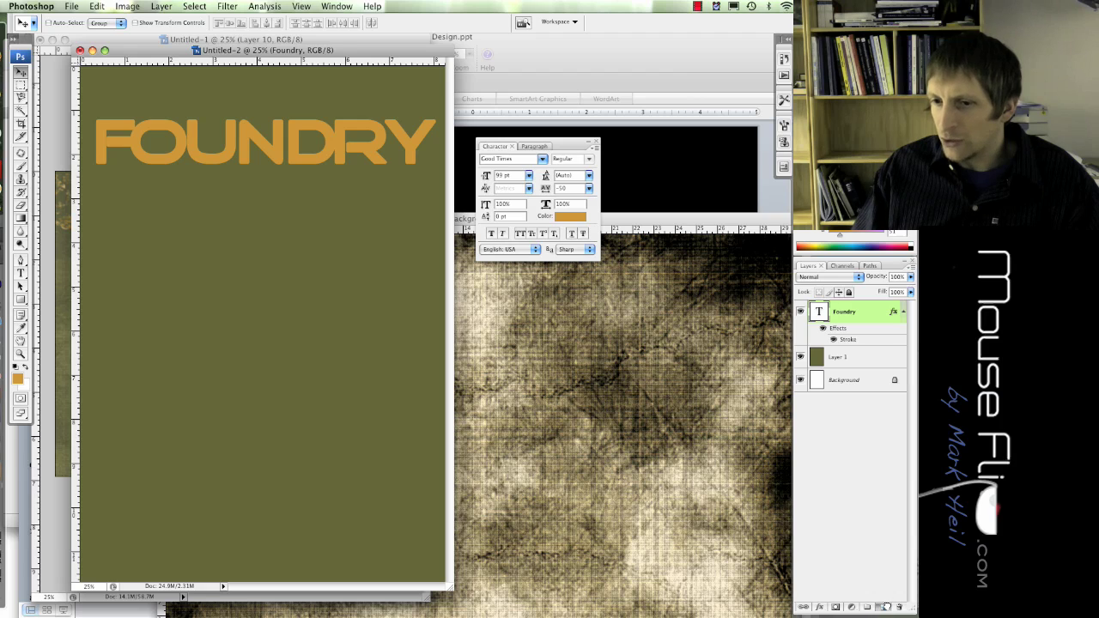
# Step: Duplicate the Foundry layer, move the copy just below, set it to 21% opacity, and duplicate it again
pyautogui.moveTo(884, 606); pyautogui.dragTo(883, 606)
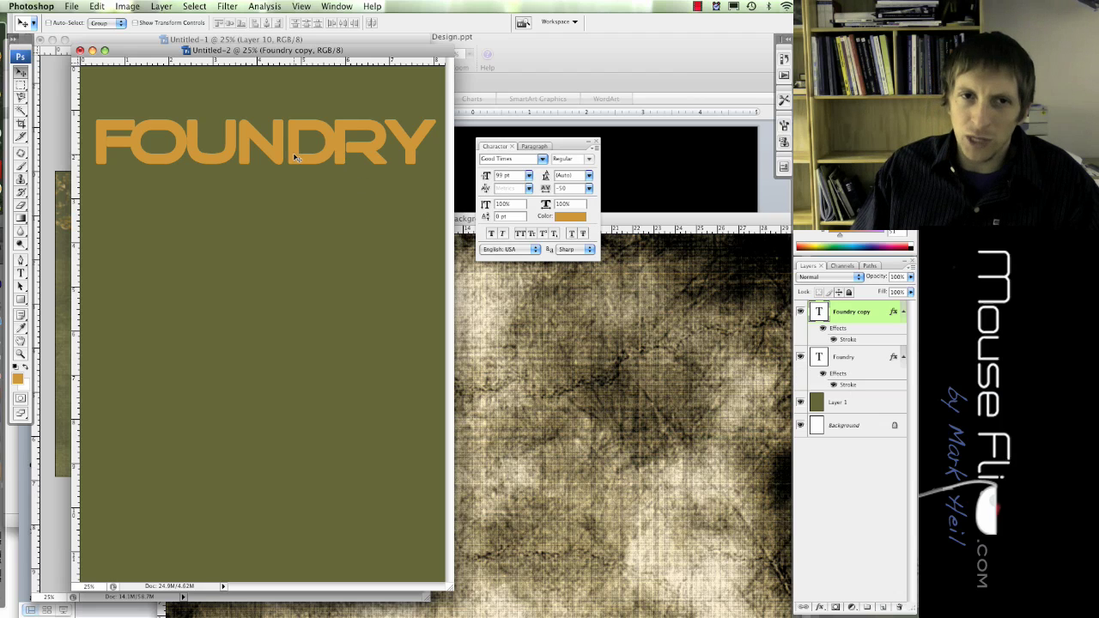
pyautogui.moveTo(293, 157); pyautogui.dragTo(313, 191)
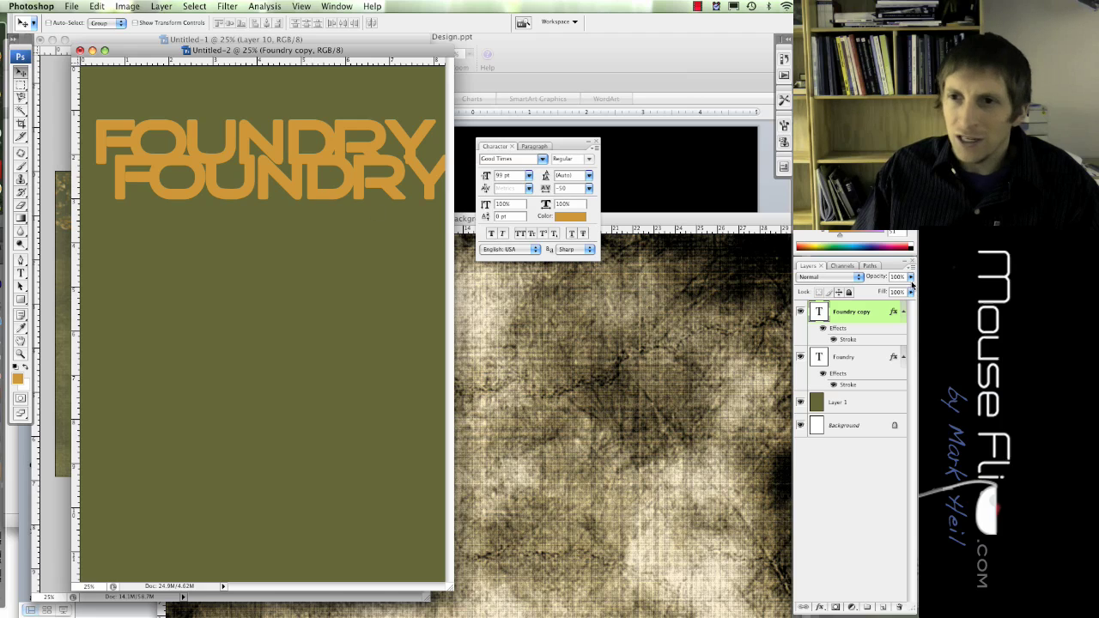
pyautogui.moveTo(911, 279); pyautogui.dragTo(862, 293)
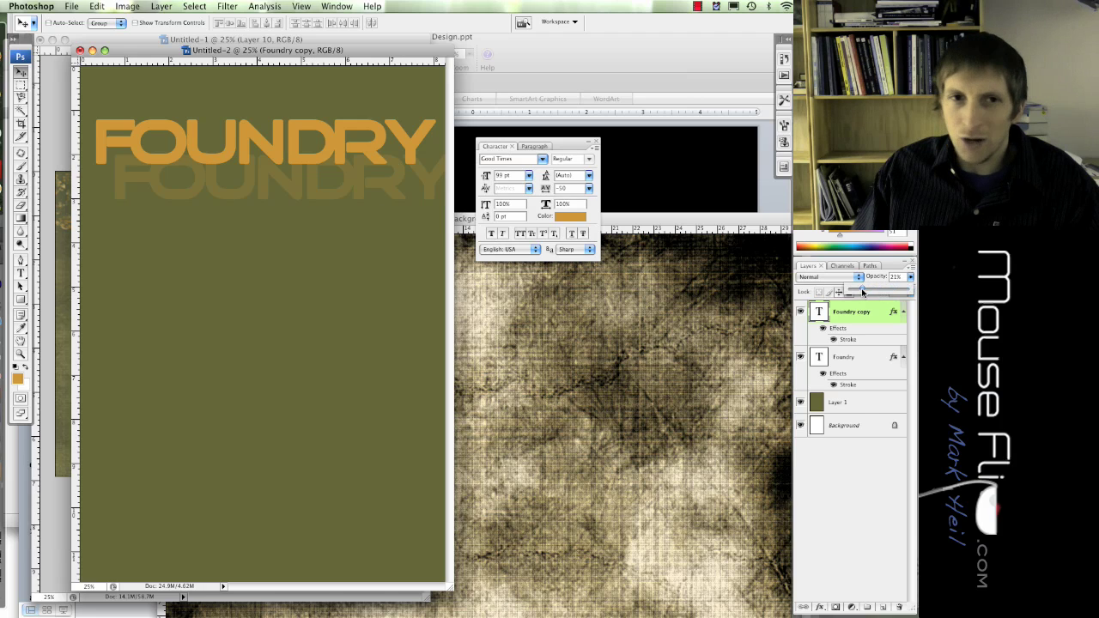
pyautogui.click(165, 261)
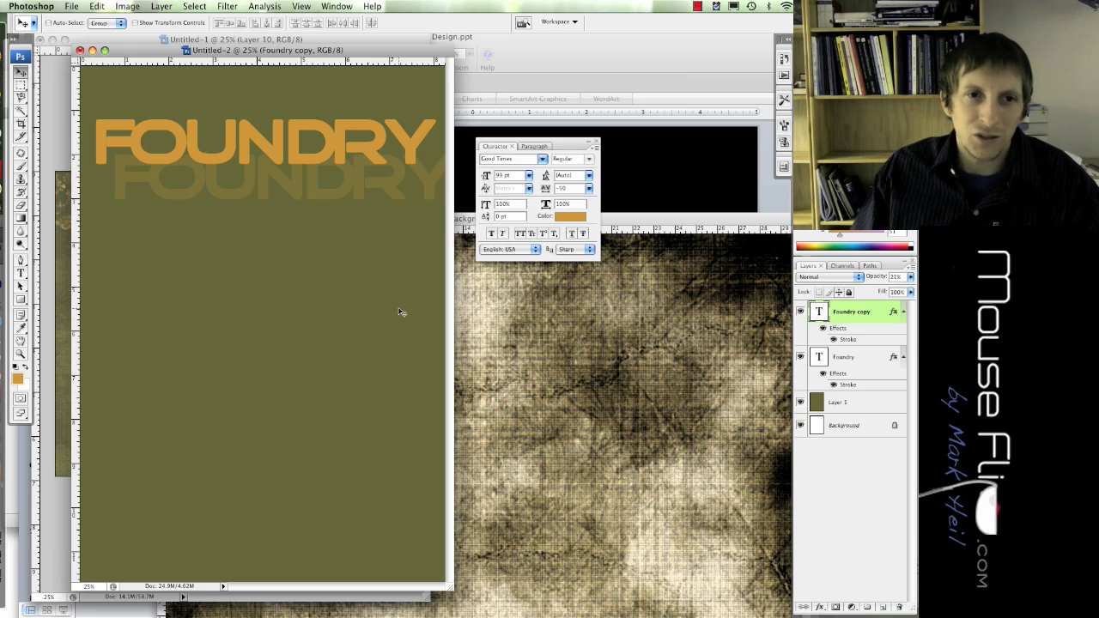
pyautogui.moveTo(864, 311); pyautogui.dragTo(882, 606)
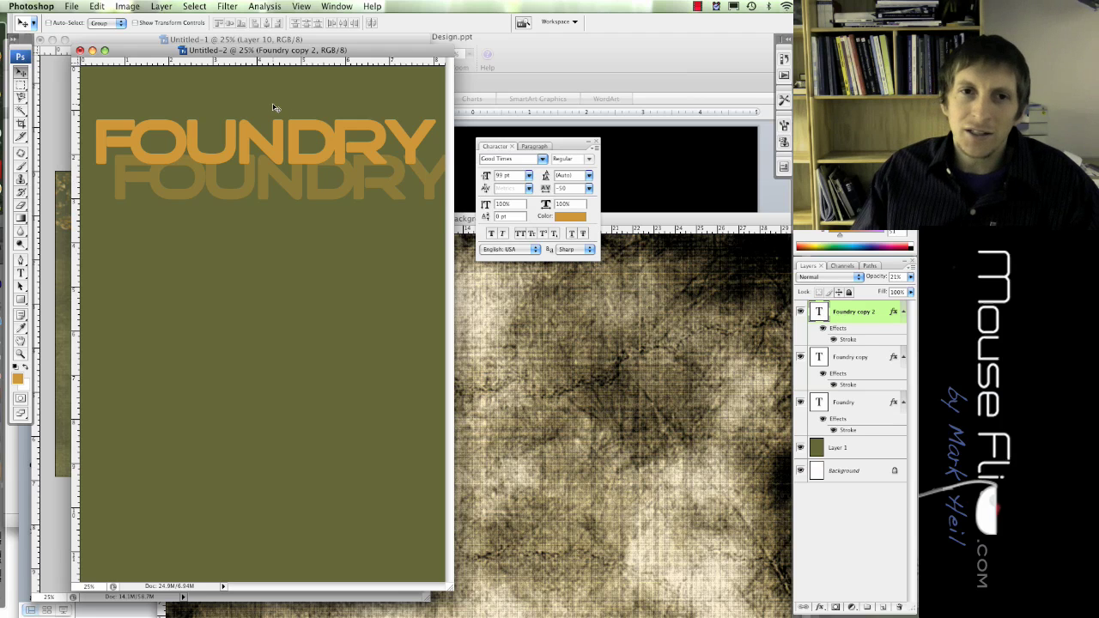
# Step: Undo moving the third FOUNDRY copy and delete that extra faded layer
pyautogui.moveTo(261, 123); pyautogui.dragTo(261, 151)
pyautogui.hotkey('ctrl', 'z')
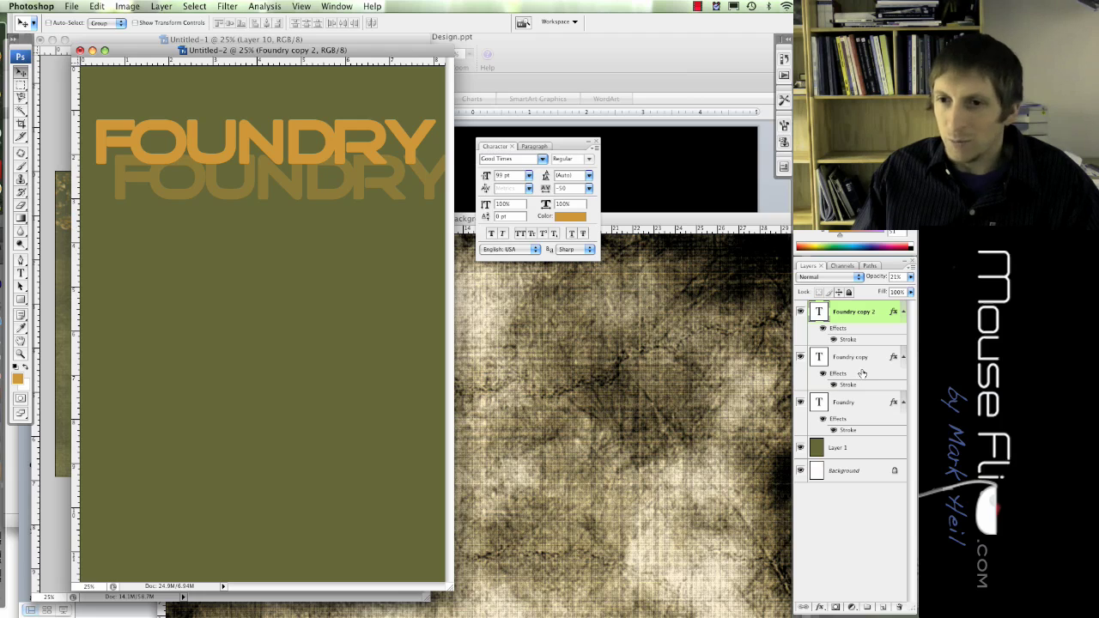
pyautogui.press('Delete')
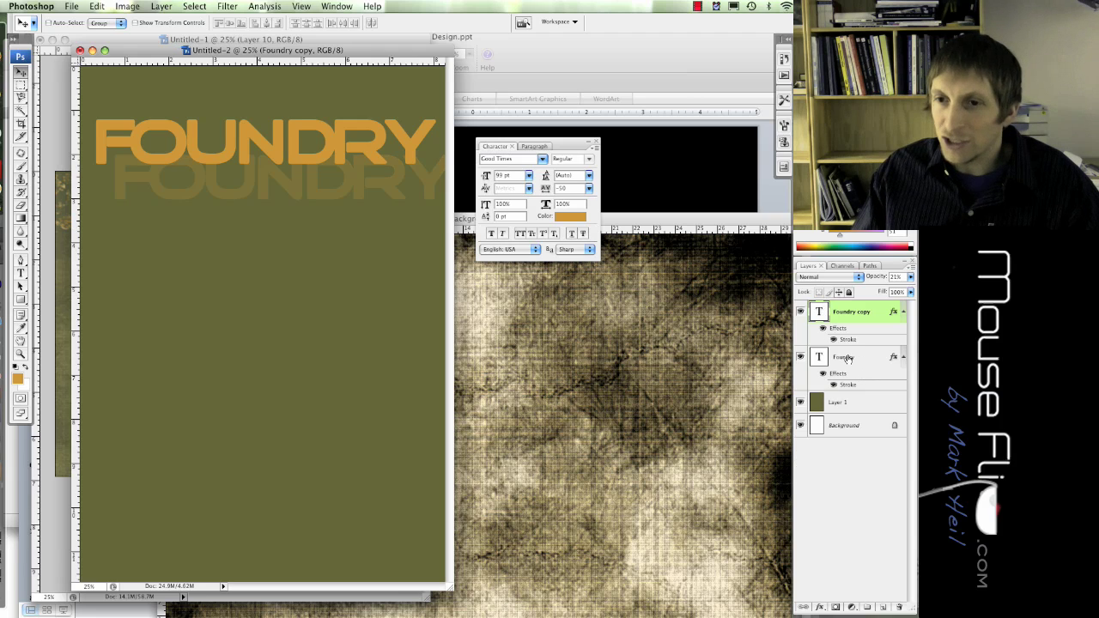
# Step: Duplicate the original Foundry layer and align the full-opacity copy over the title
pyautogui.moveTo(848, 358); pyautogui.dragTo(885, 607)
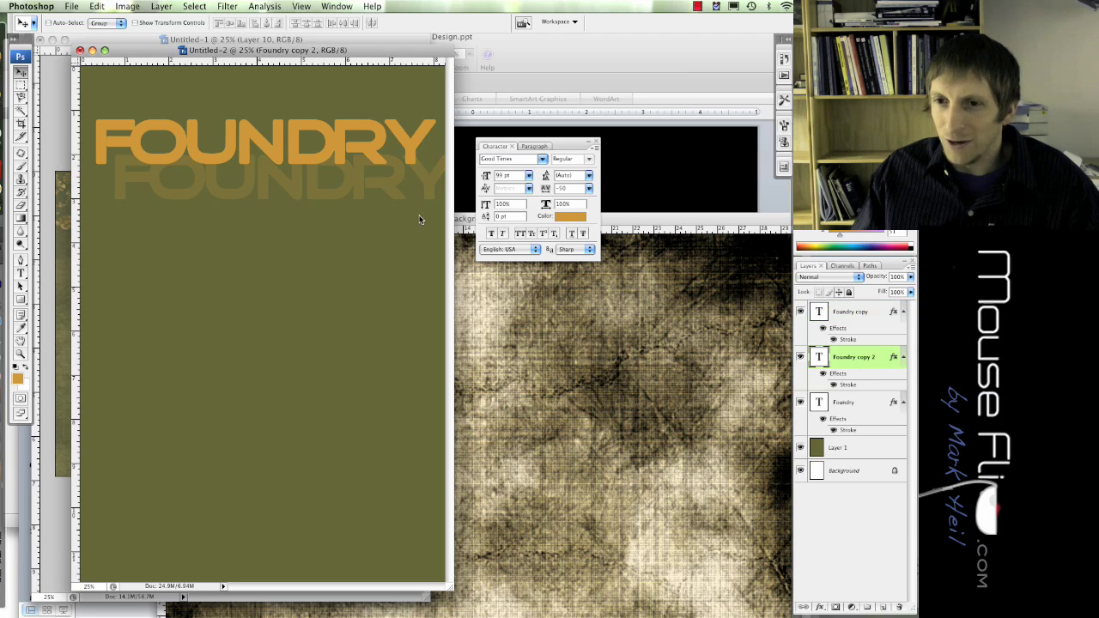
pyautogui.moveTo(320, 134)
pyautogui.mouseDown()
pyautogui.moveTo(320, 177)
pyautogui.moveTo(321, 120)
pyautogui.moveTo(322, 139)
pyautogui.mouseUp()
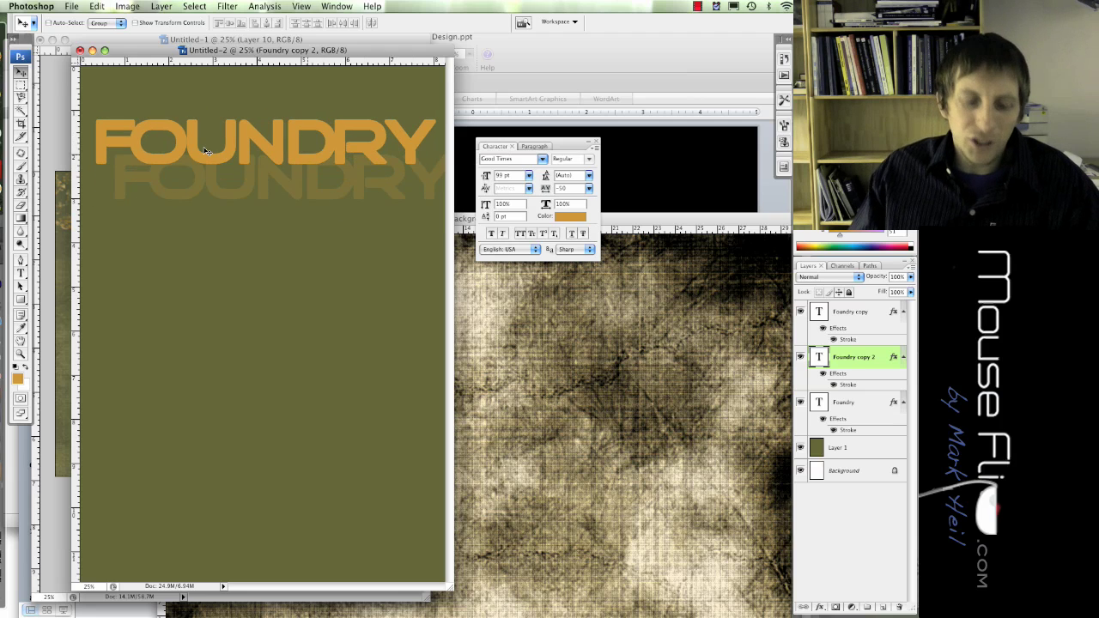
pyautogui.press('t')
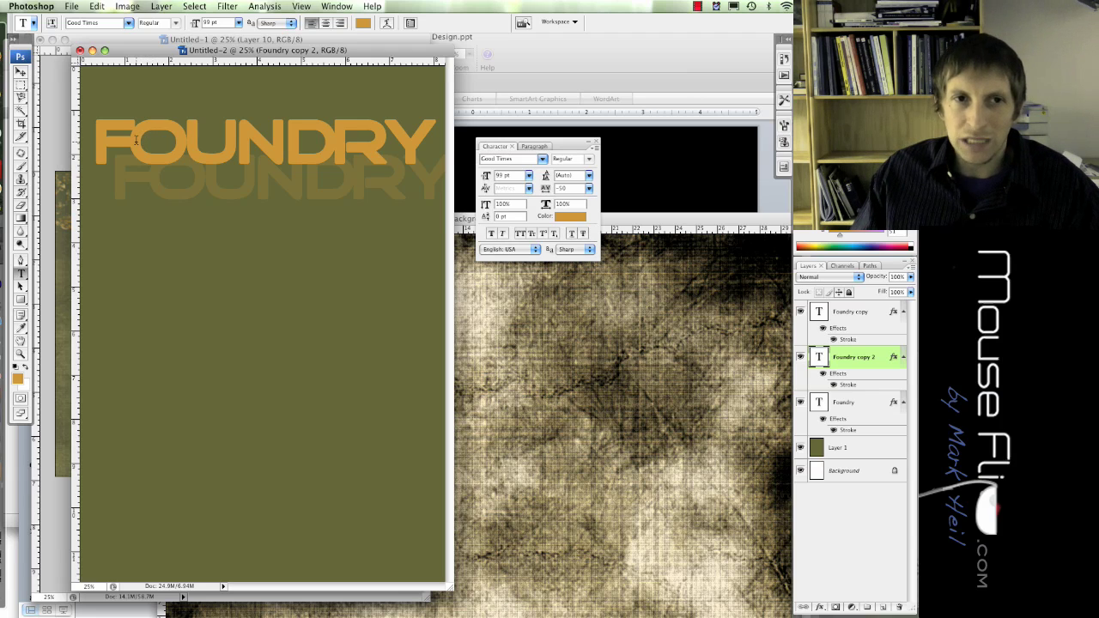
# Step: Delete F and UNDRY from the copy, leaving a lone O aligned over the title's O
pyautogui.moveTo(136, 139); pyautogui.dragTo(83, 142)
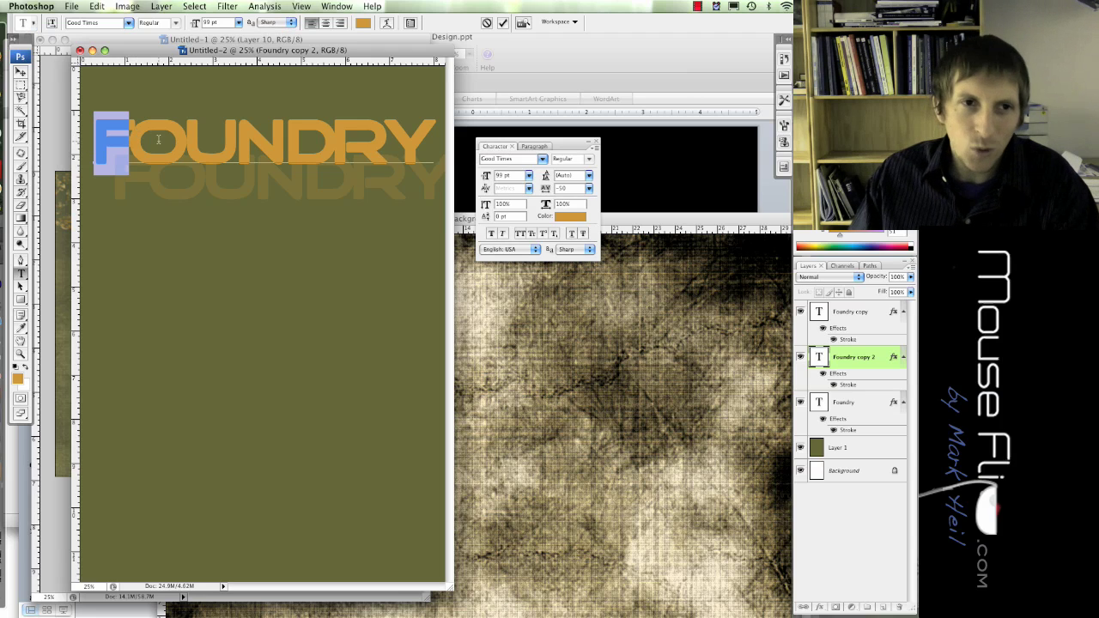
pyautogui.press('BackSpace')
pyautogui.moveTo(150, 141); pyautogui.dragTo(398, 142)
pyautogui.click(420, 144)
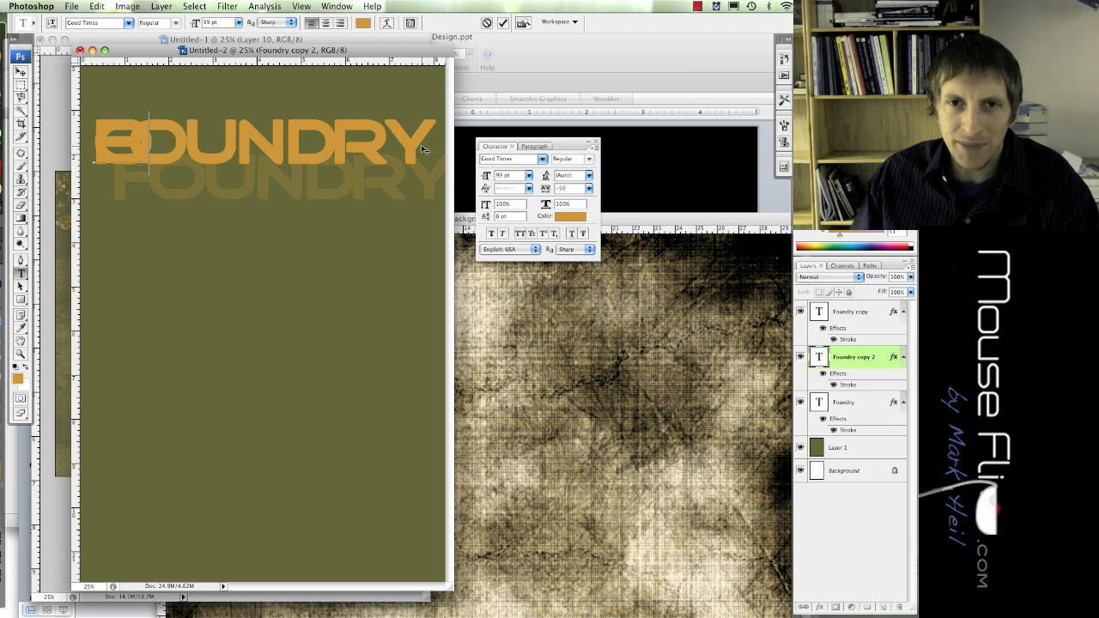
pyautogui.click(20, 73)
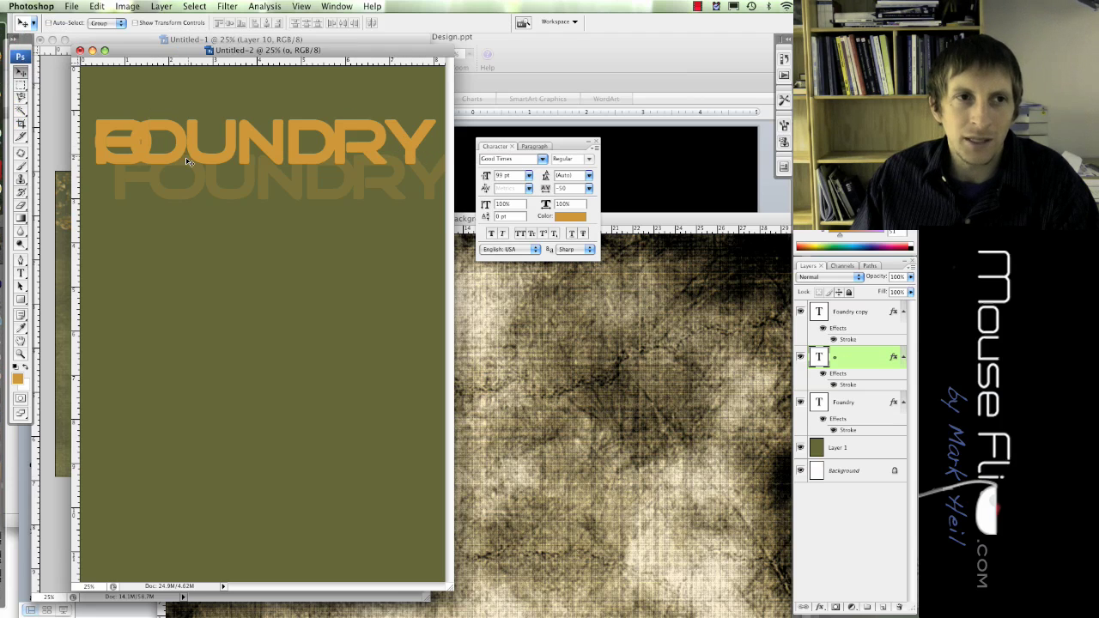
pyautogui.moveTo(146, 157); pyautogui.dragTo(176, 152)
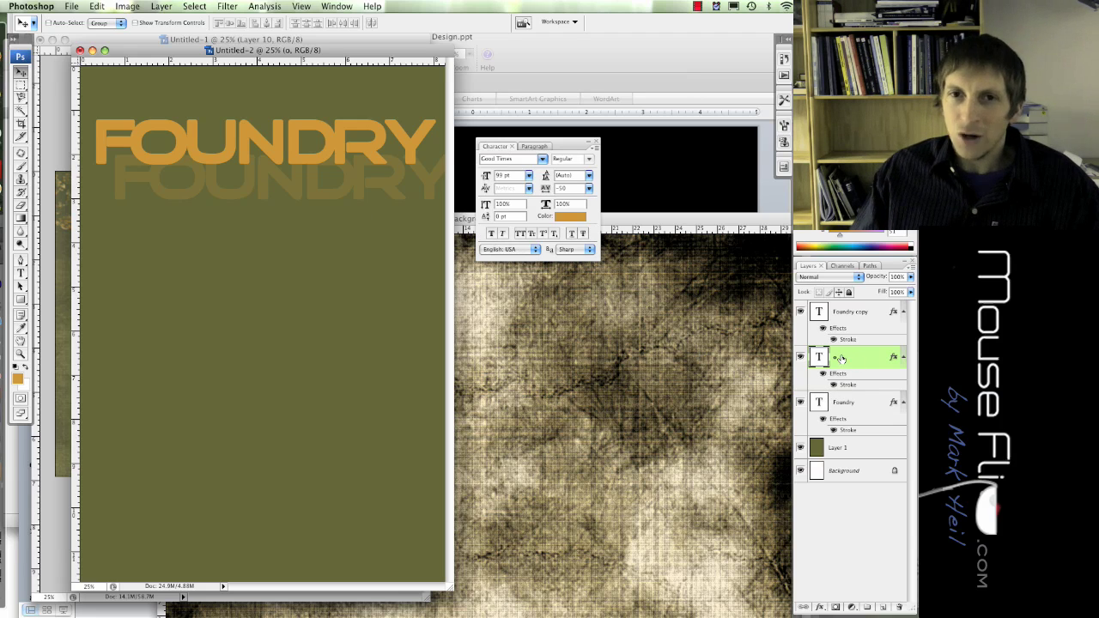
# Step: Try several text colours for the lone O, then set it to light peach #ffcc99
pyautogui.click(574, 218)
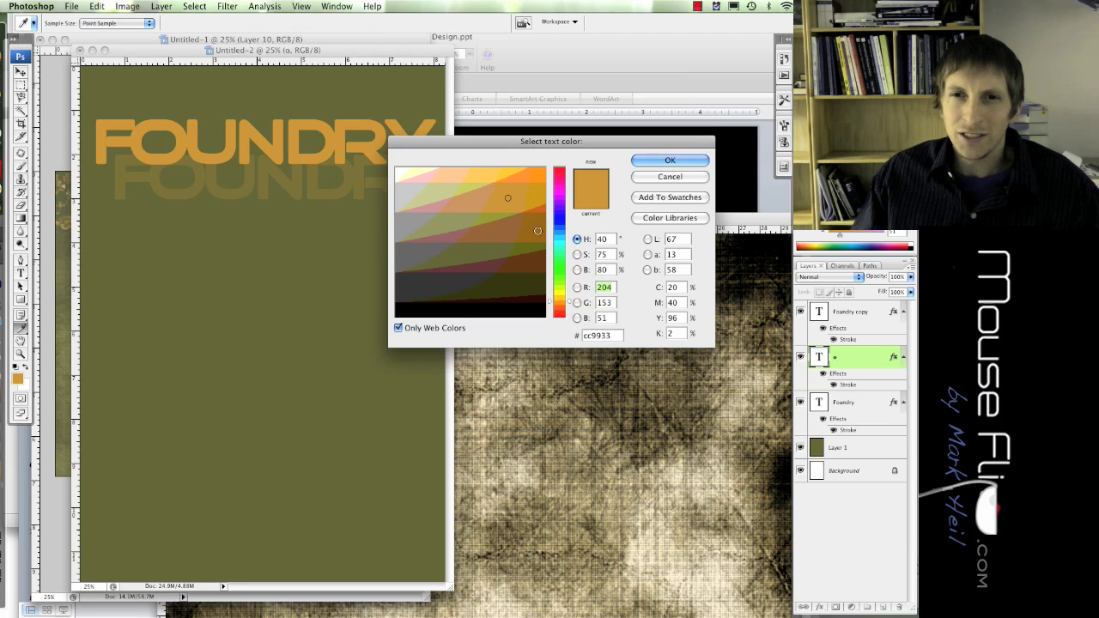
pyautogui.moveTo(562, 230); pyautogui.dragTo(559, 300)
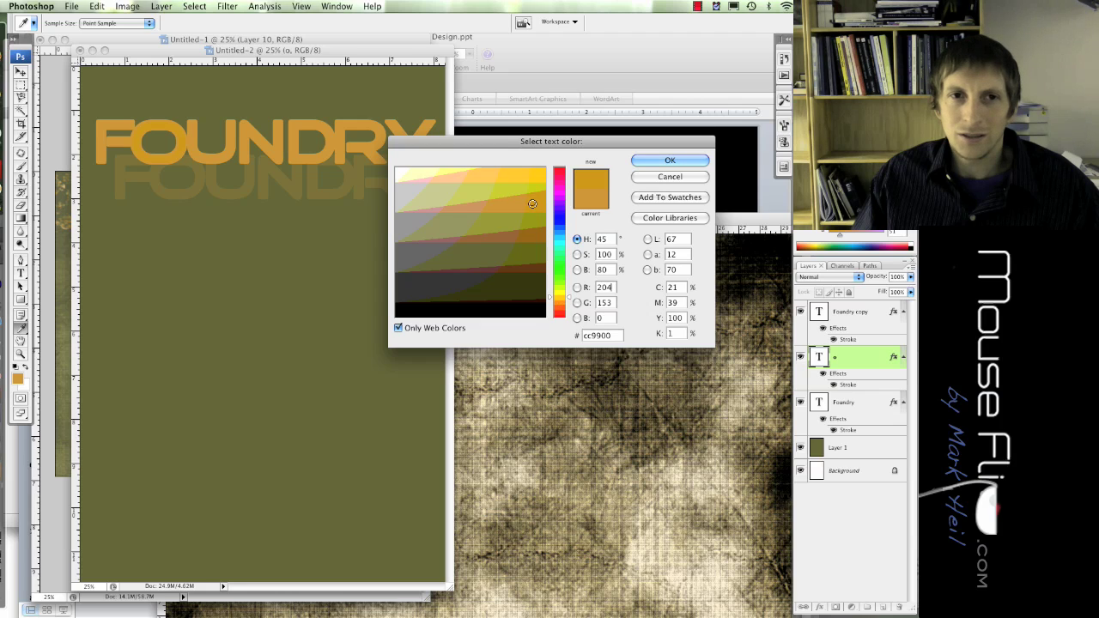
pyautogui.click(534, 177)
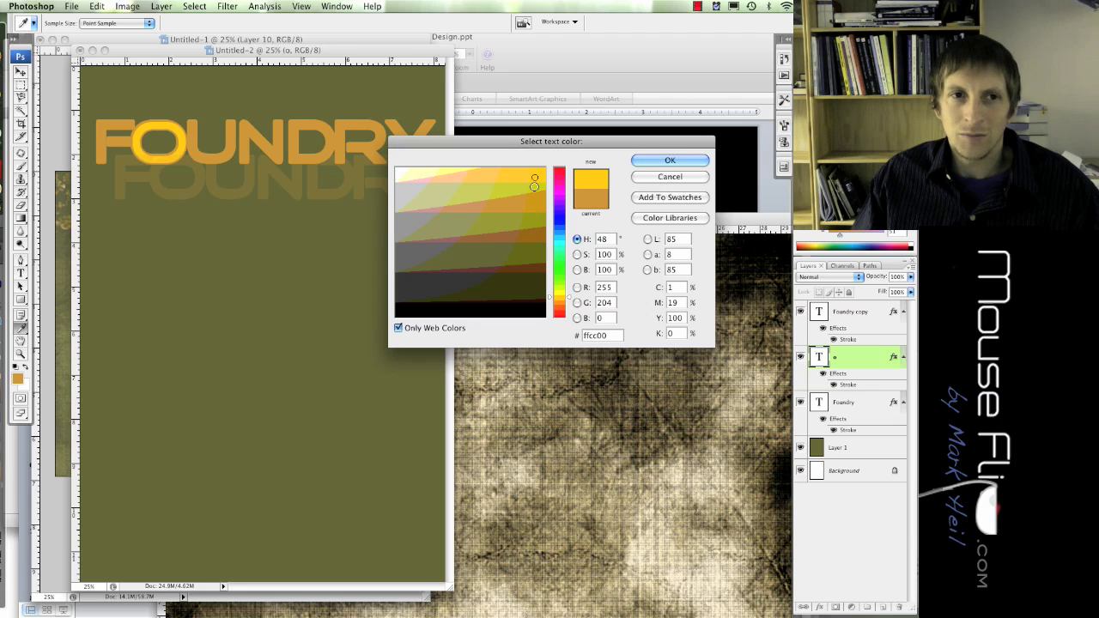
pyautogui.click(466, 207)
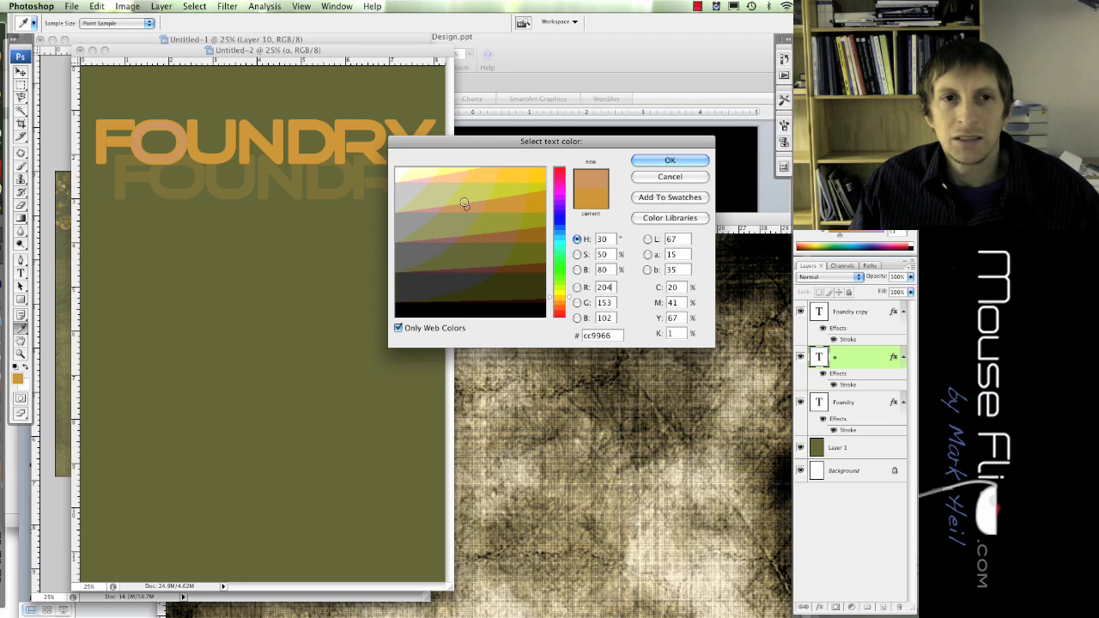
pyautogui.click(444, 181)
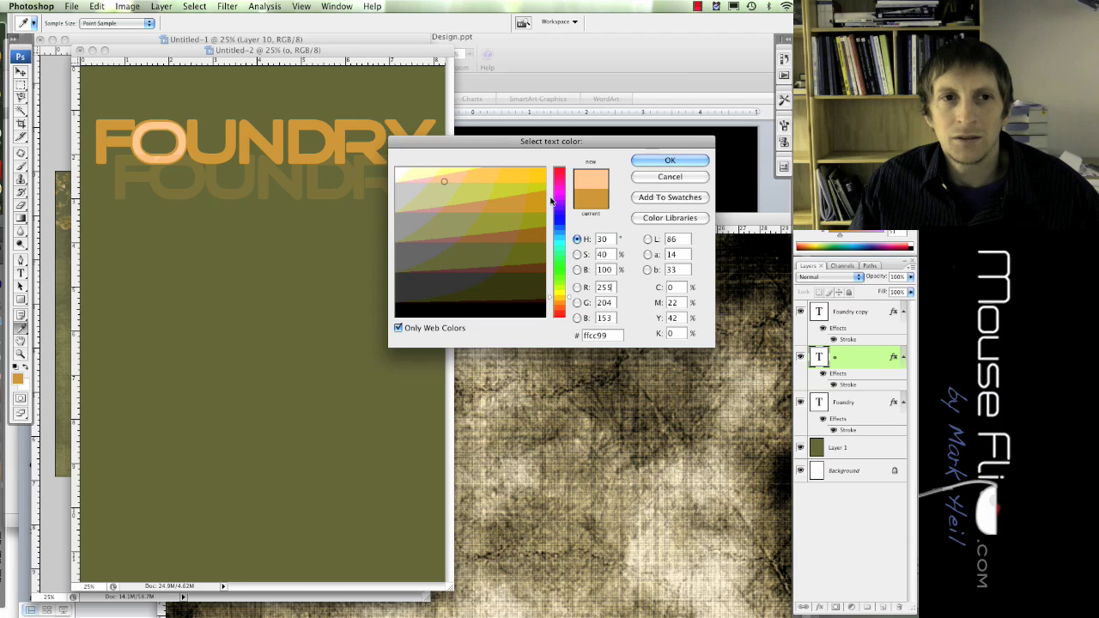
pyautogui.click(656, 162)
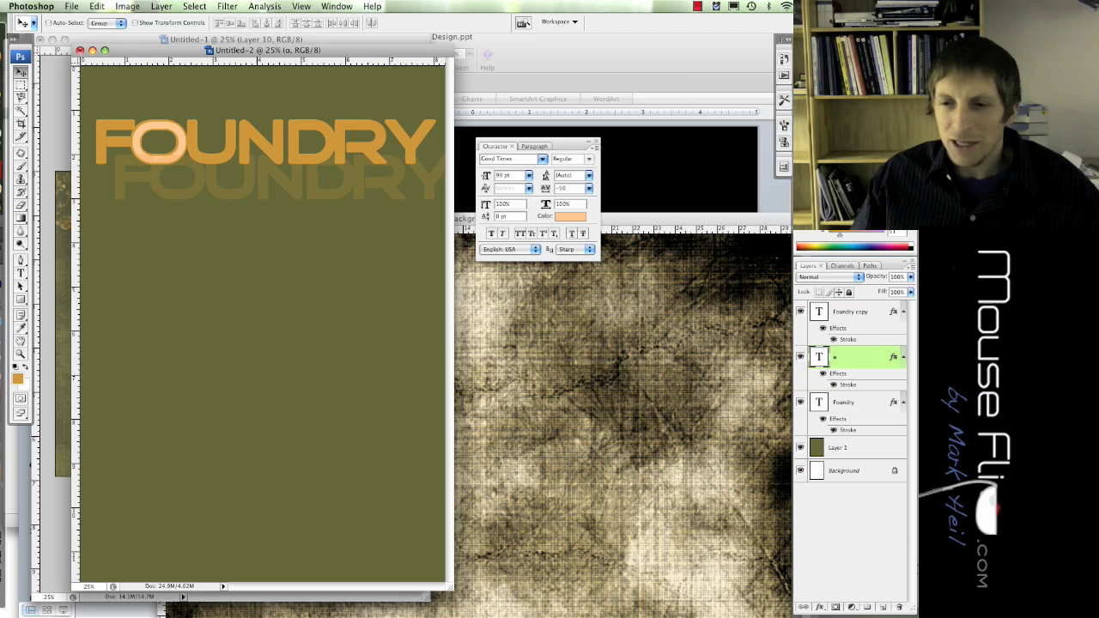
pyautogui.click(581, 221)
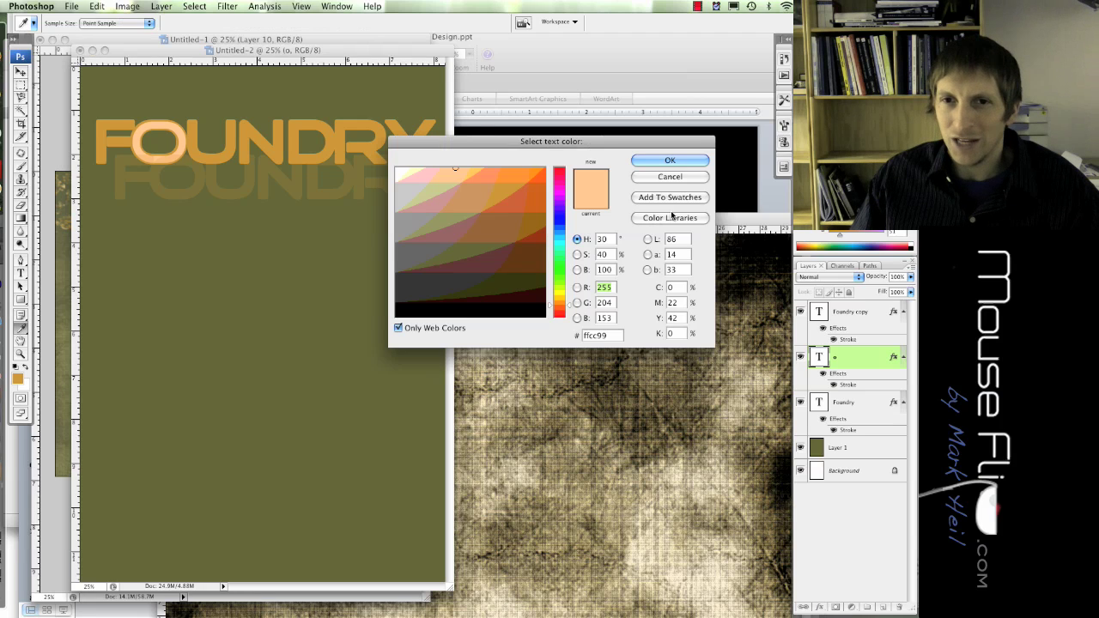
# Step: Close the colour picker keeping peach, leaving the layer style list unchanged
pyautogui.click(659, 162)
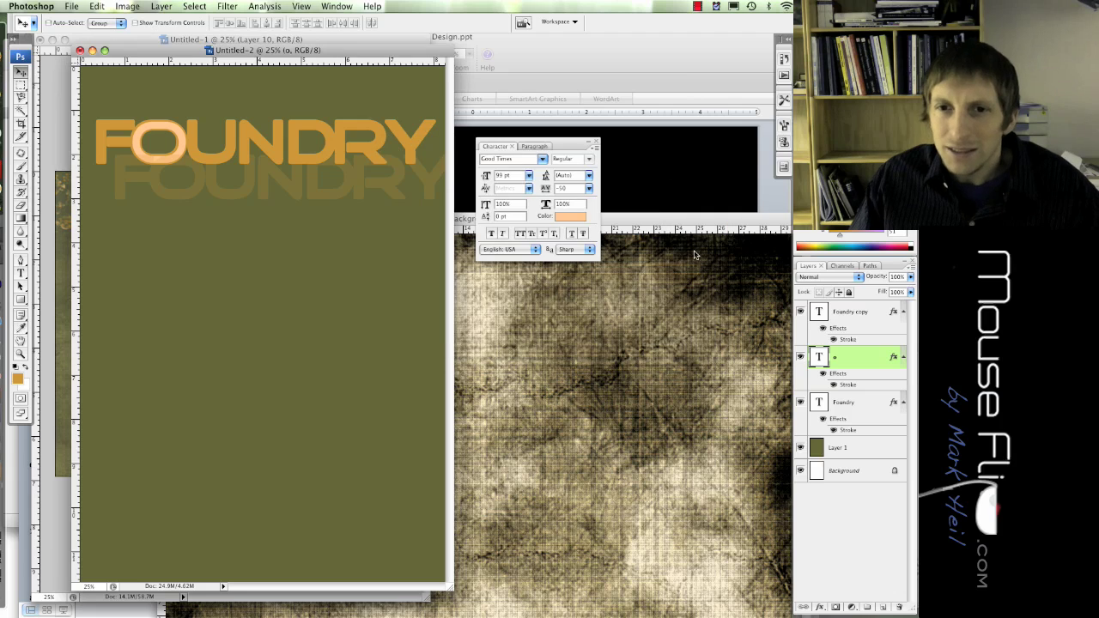
pyautogui.click(821, 609)
pyautogui.click(819, 609)
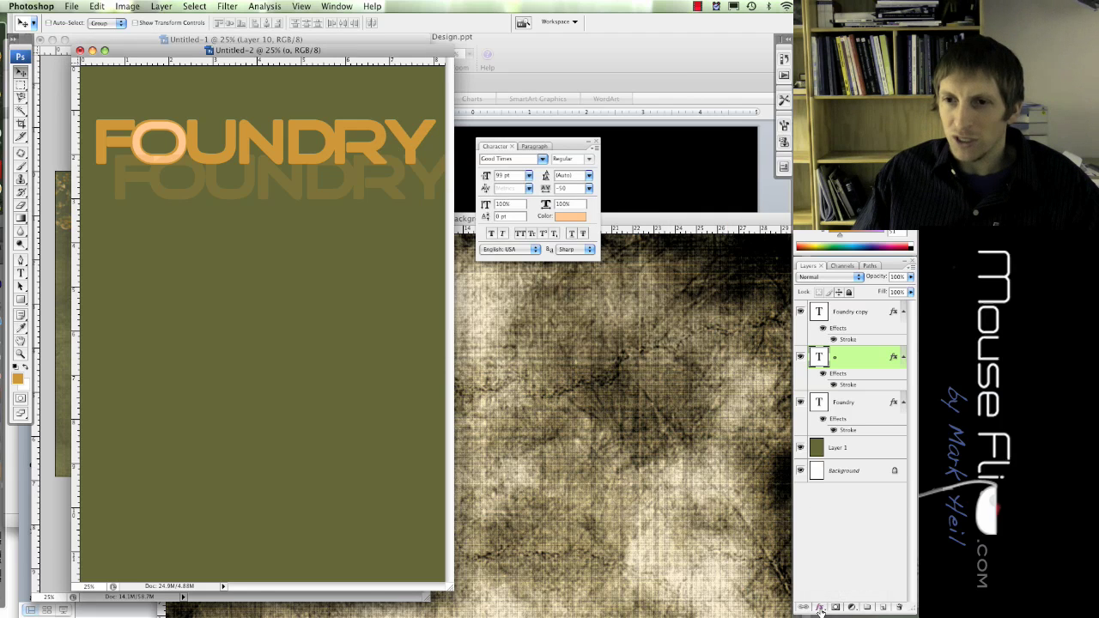
# Step: Set the O's Stroke colour to light peach and move Foundry copy below Foundry
pyautogui.doubleClick(847, 385)
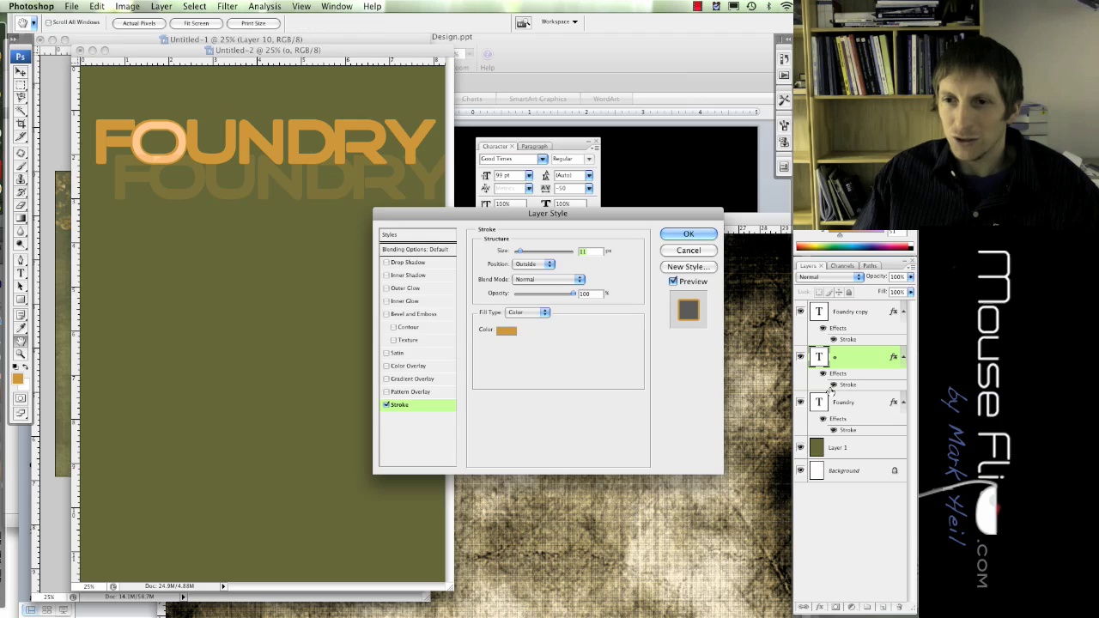
pyautogui.click(517, 331)
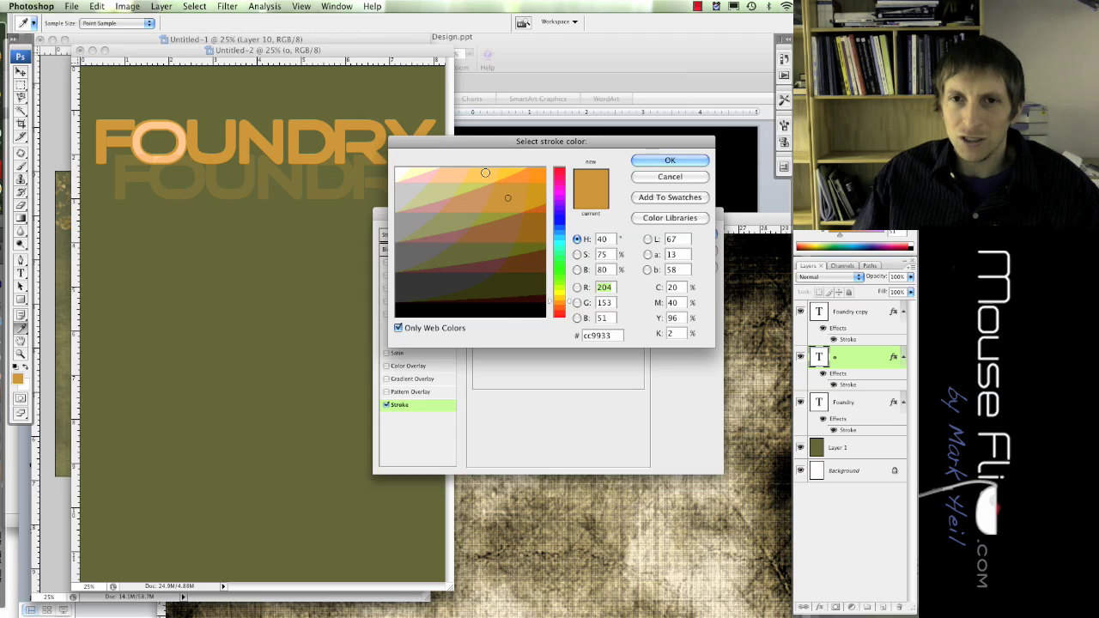
pyautogui.click(456, 173)
pyautogui.click(669, 160)
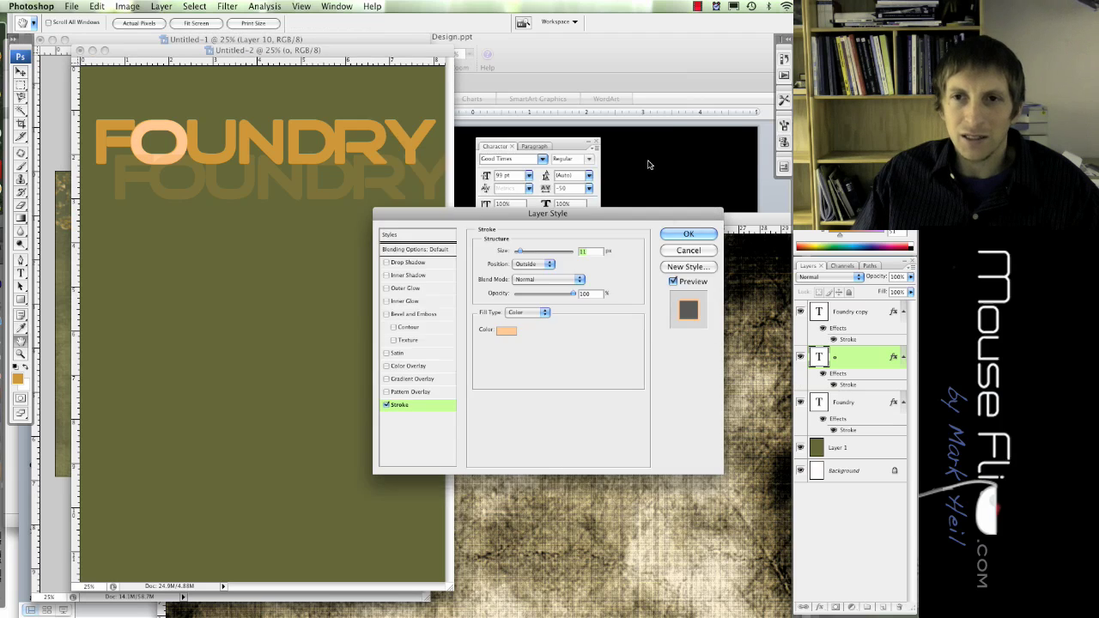
pyautogui.click(689, 234)
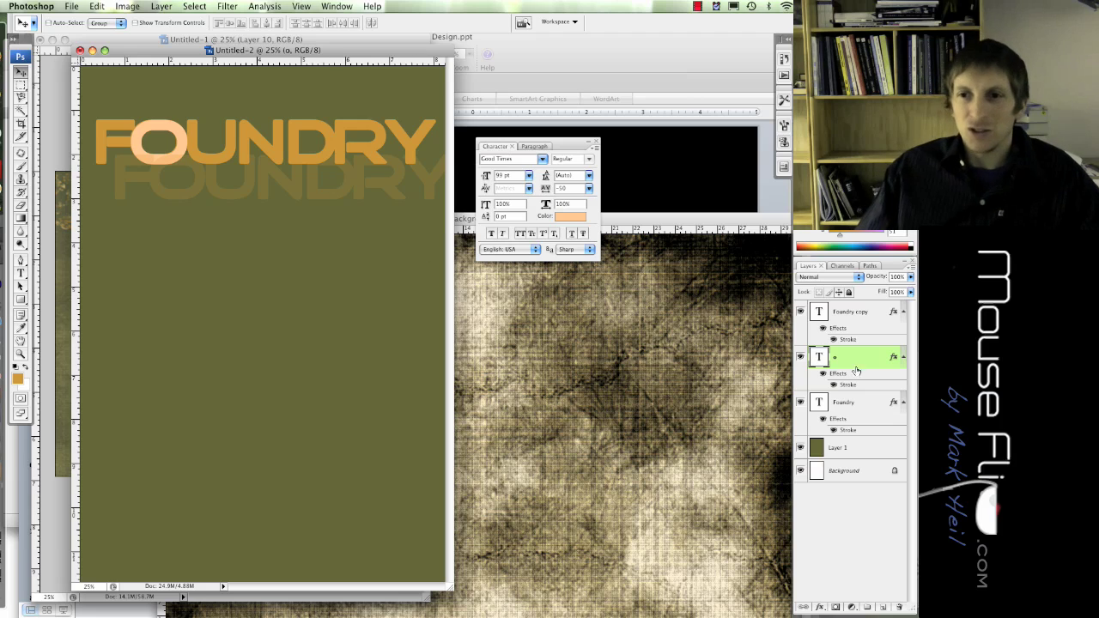
pyautogui.moveTo(850, 317); pyautogui.dragTo(854, 433)
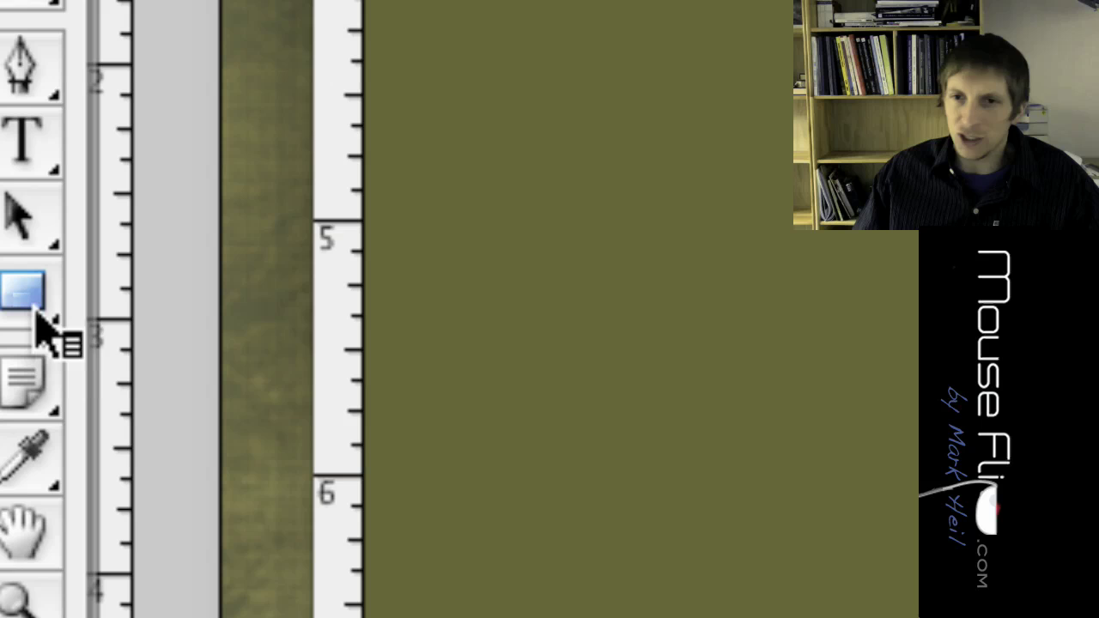
# Step: With the Rectangle Tool, draw a tall thin bar from under the Y to the cover's bottom
pyautogui.rightClick(37, 313)
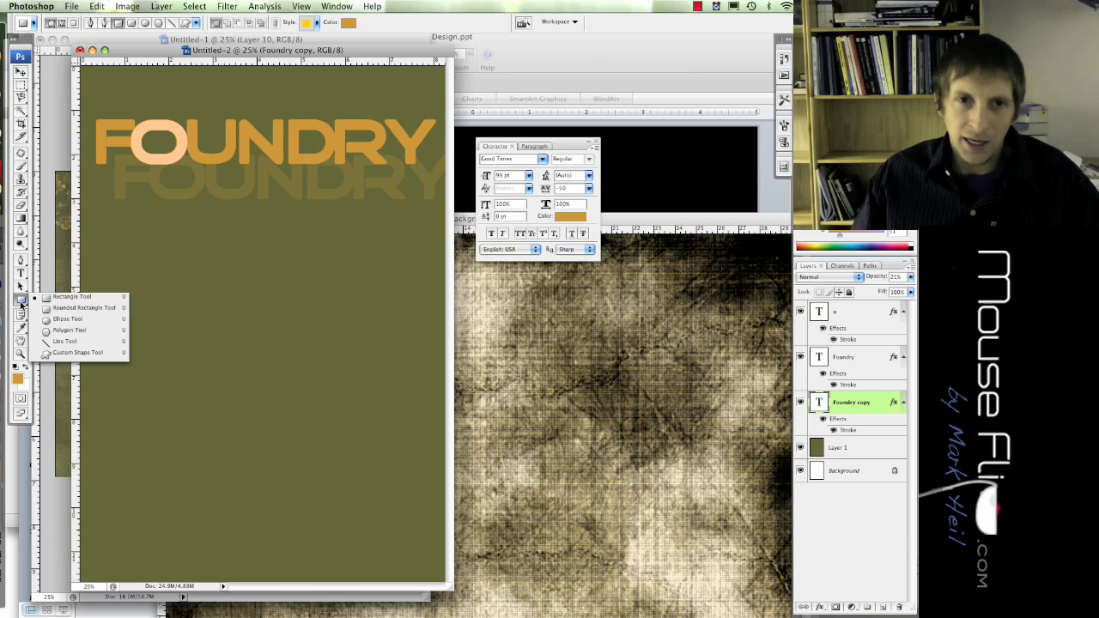
pyautogui.click(531, 311)
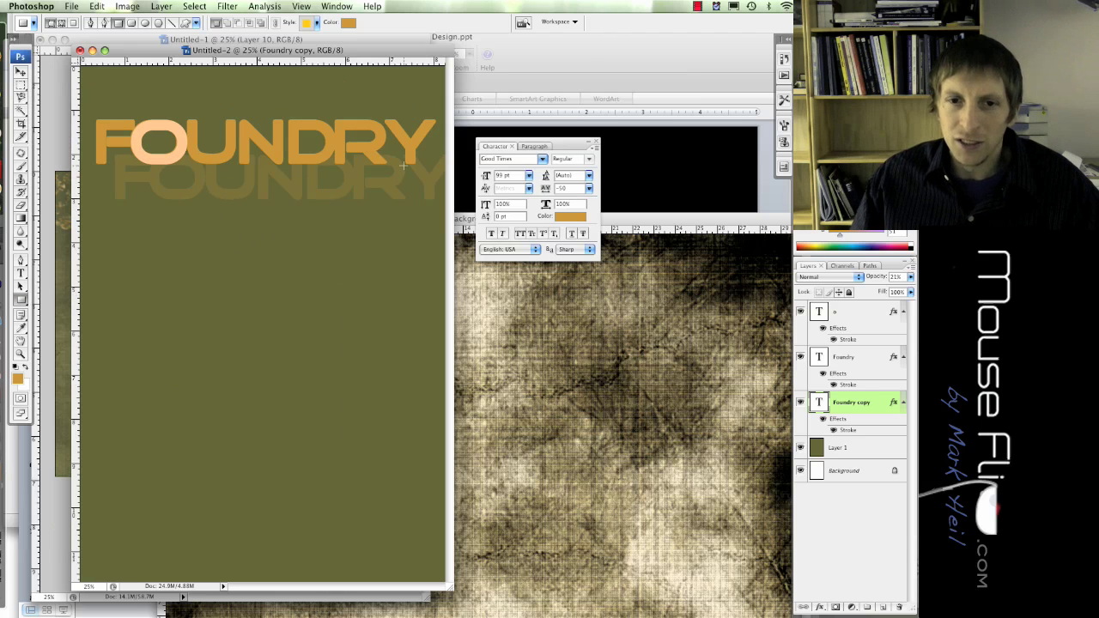
pyautogui.moveTo(404, 165); pyautogui.dragTo(411, 563)
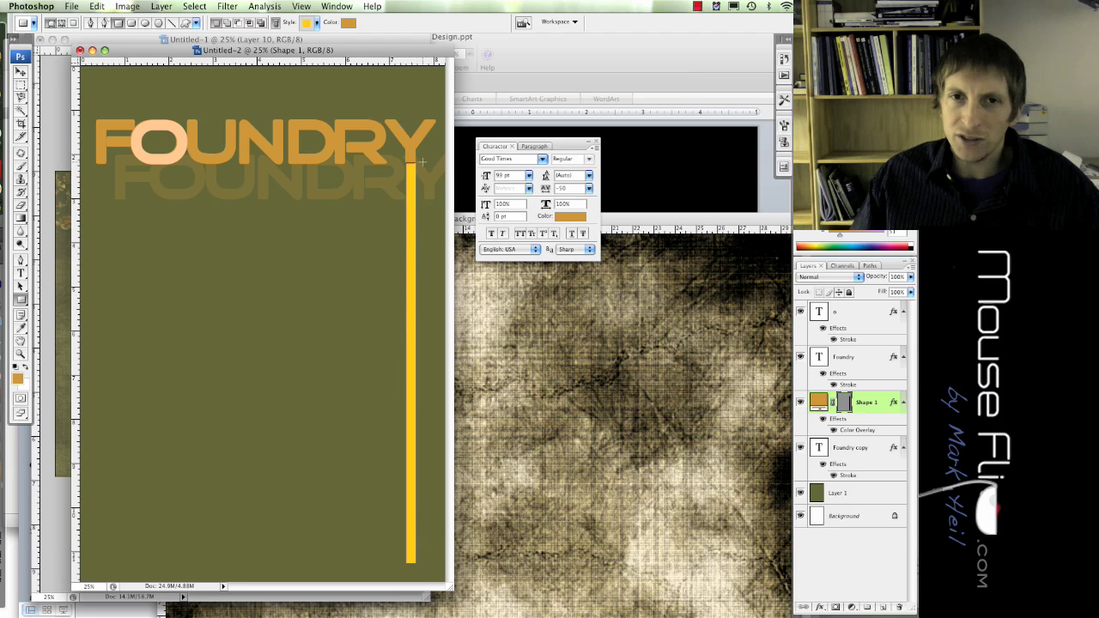
pyautogui.scroll(1, 422, 160)
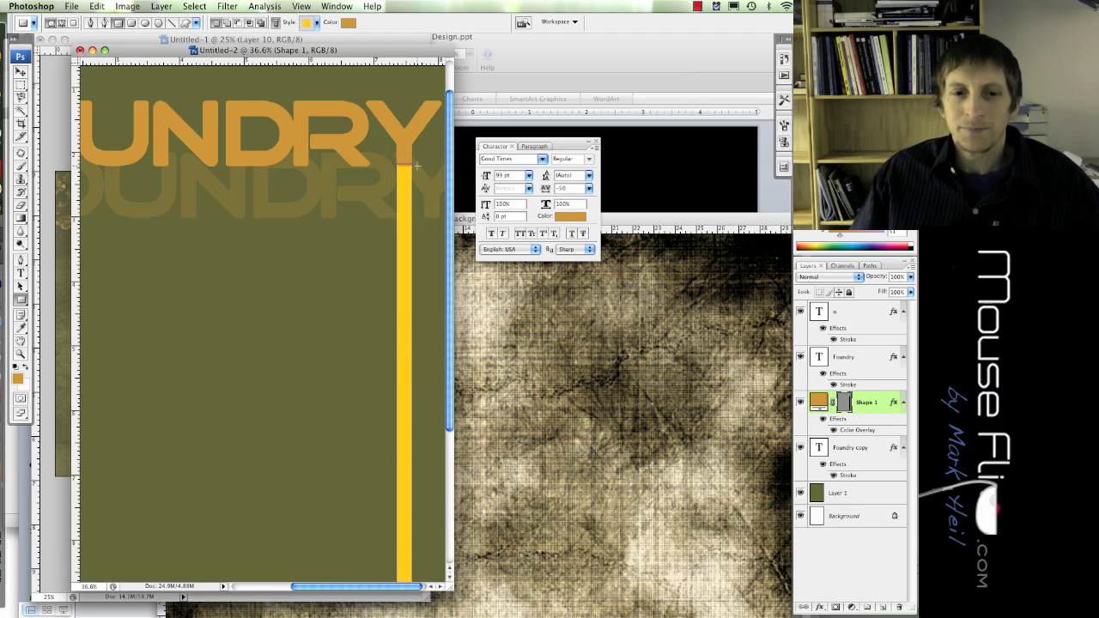
pyautogui.scroll(1, 416, 167)
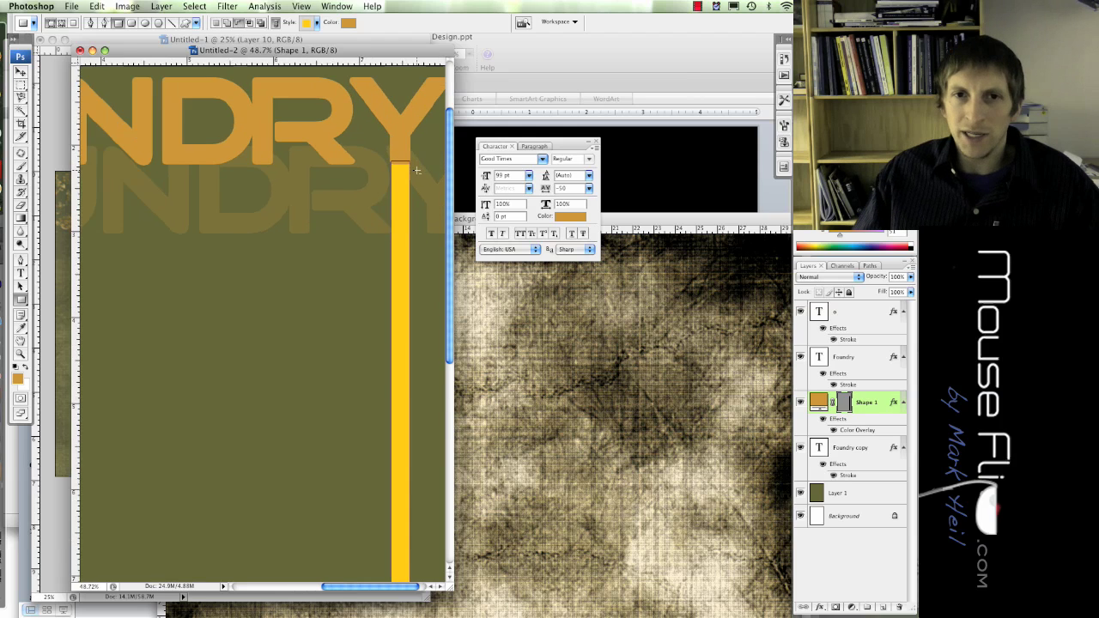
pyautogui.scroll(1, 417, 170)
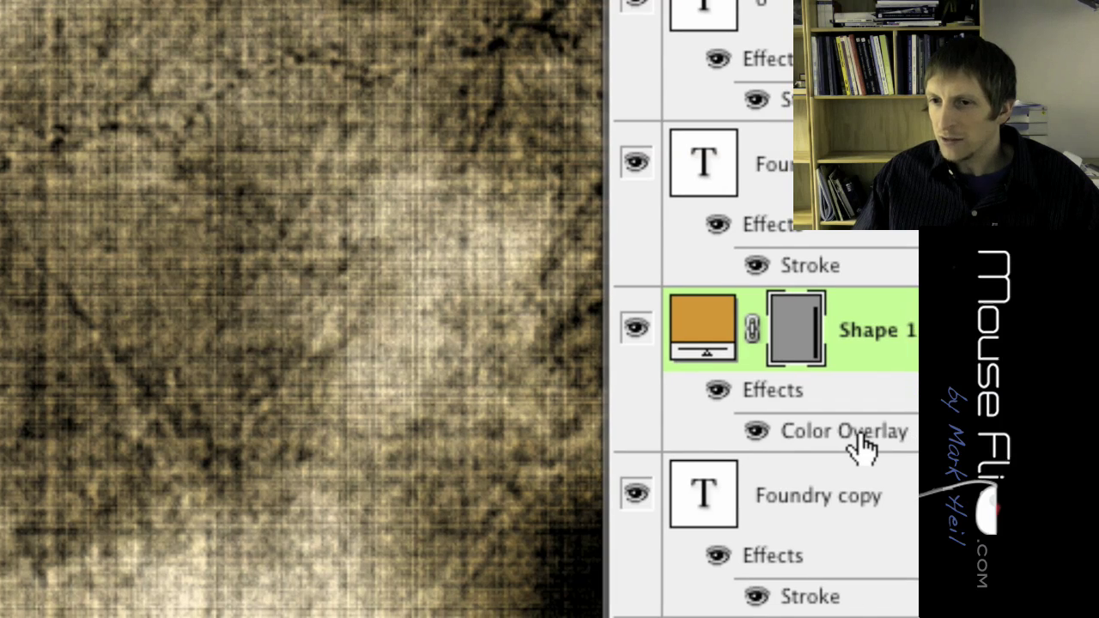
# Step: Change Shape 1's Color Overlay to orange #cc9933, matching the FOUNDRY lettering
pyautogui.doubleClick(860, 437)
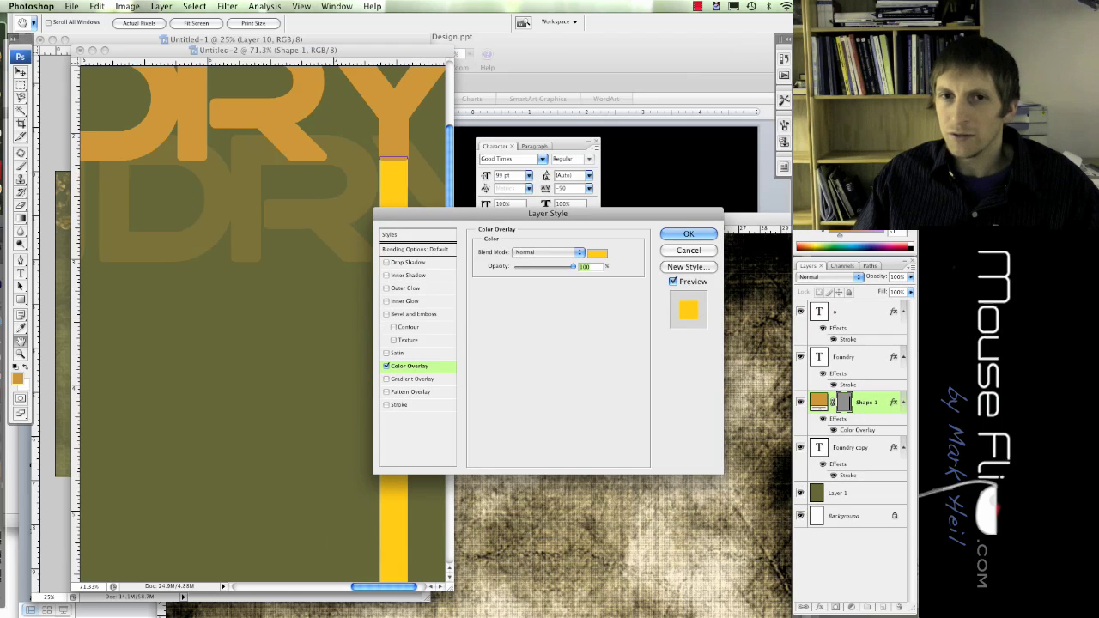
pyautogui.click(687, 234)
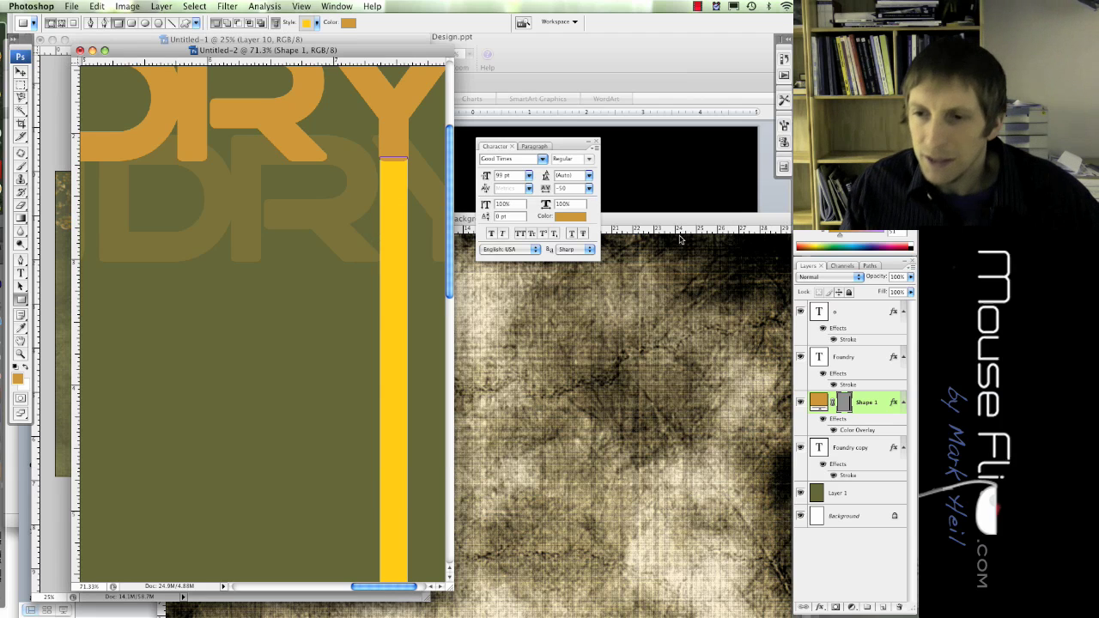
pyautogui.doubleClick(857, 430)
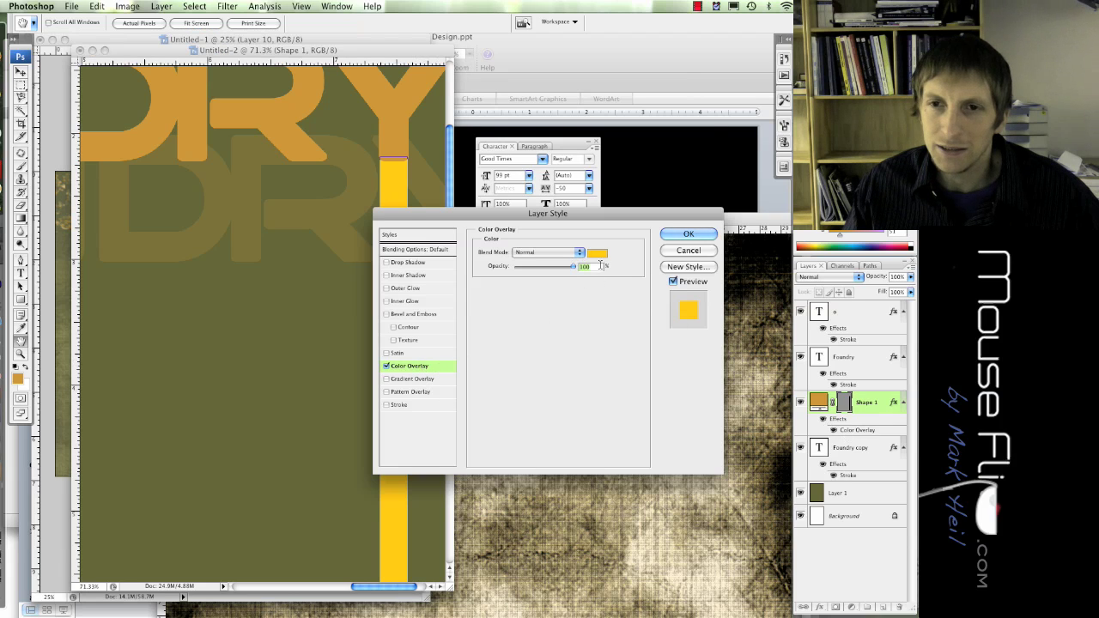
pyautogui.click(596, 253)
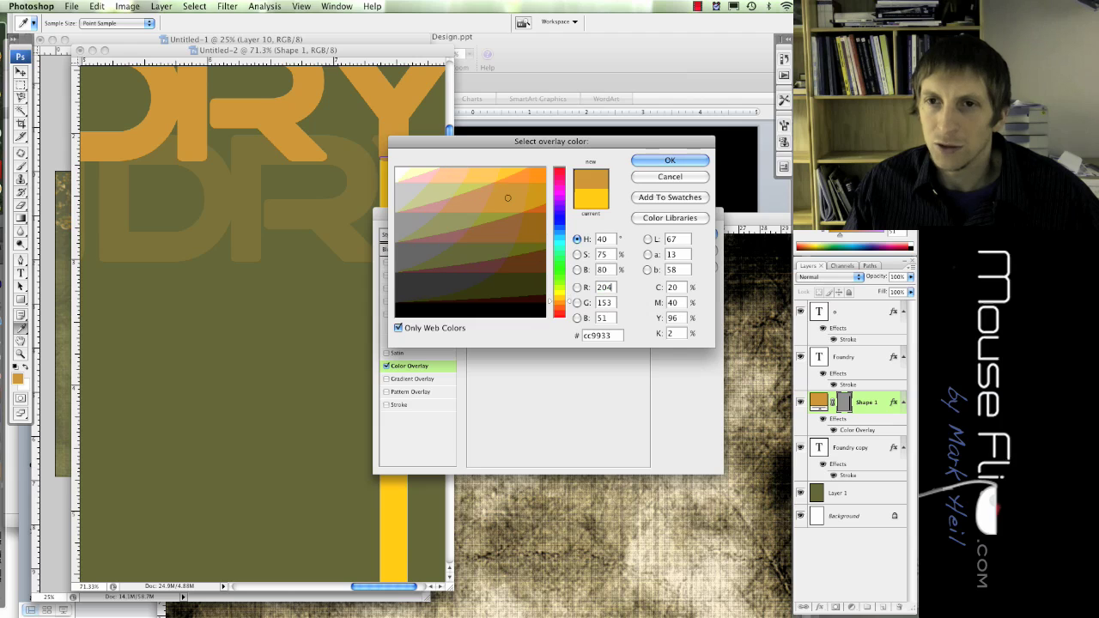
pyautogui.click(671, 161)
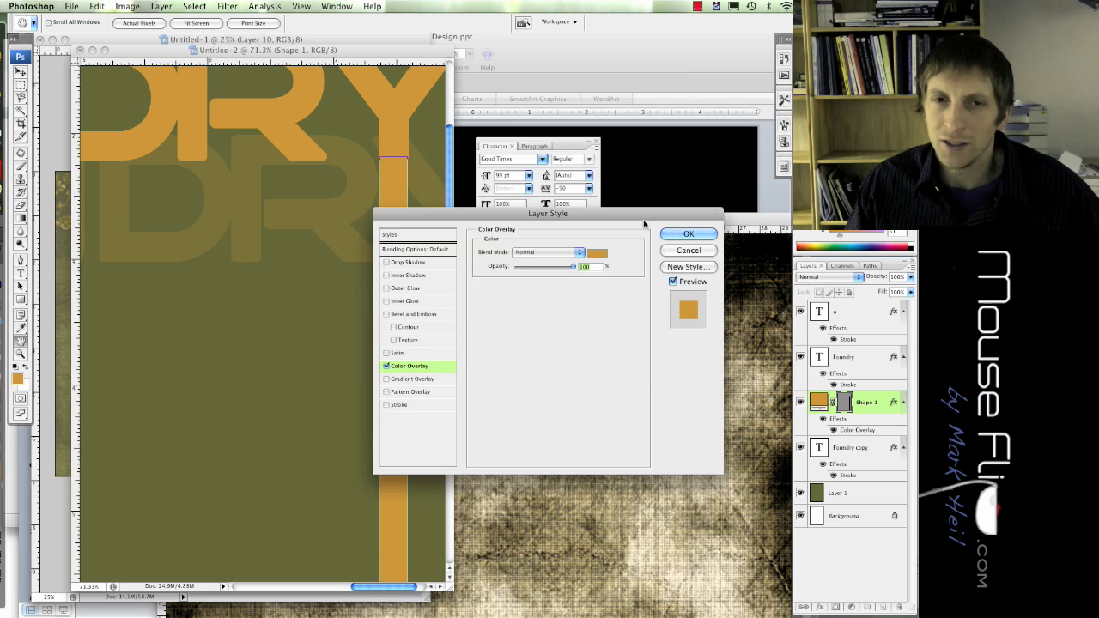
pyautogui.click(687, 234)
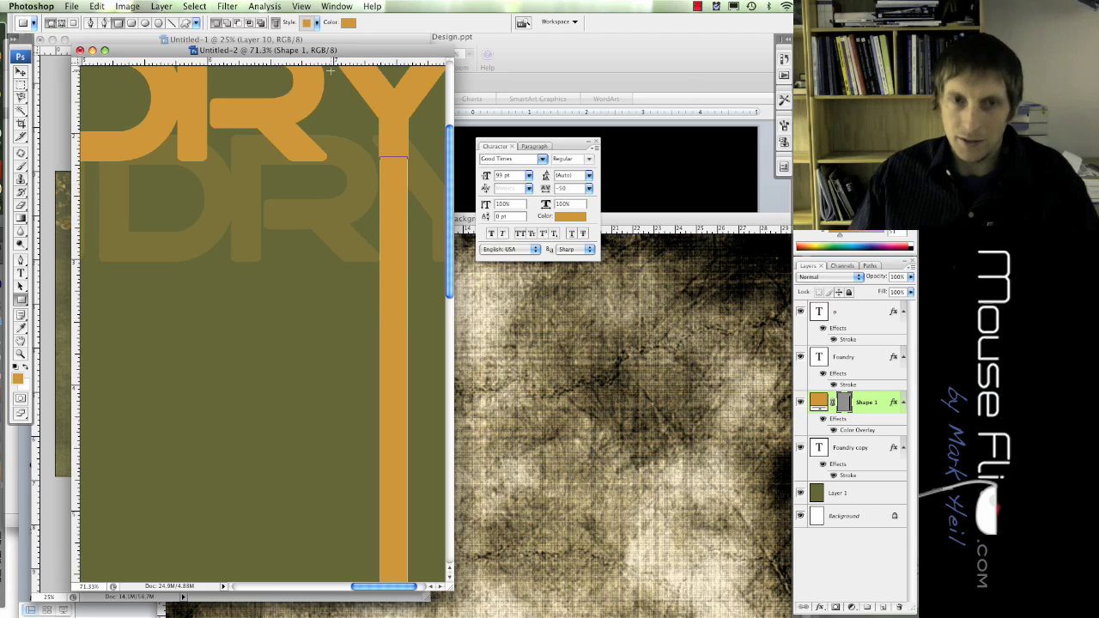
# Step: Hide the bar's path, fit the cover on screen, move the Character panel aside, and enter Free Transform
pyautogui.press('Return')
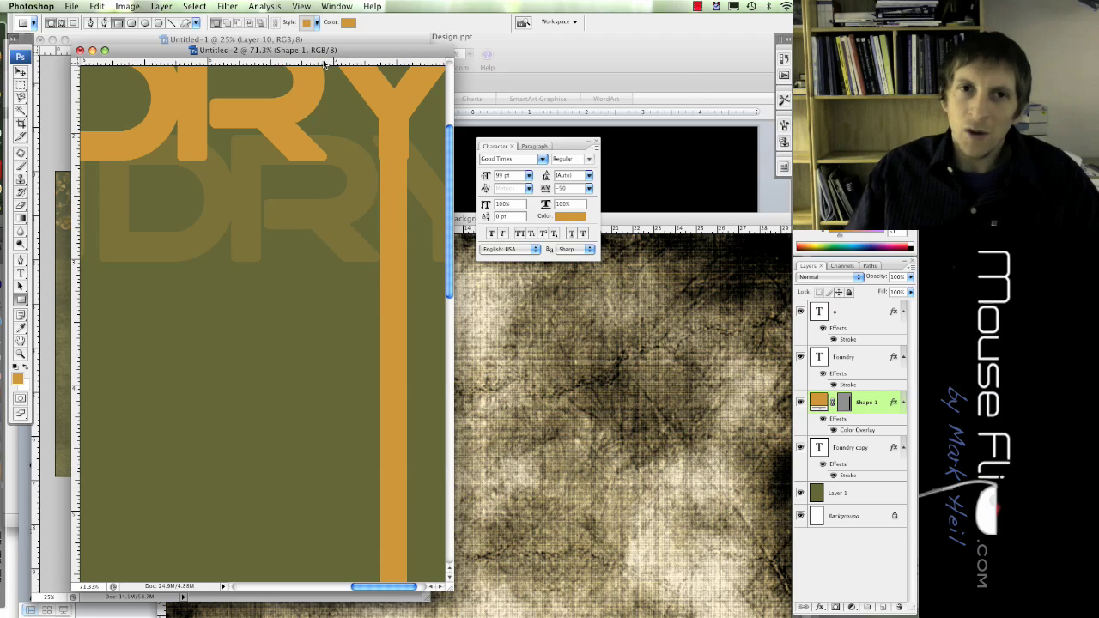
pyautogui.moveTo(326, 57); pyautogui.dragTo(352, 56)
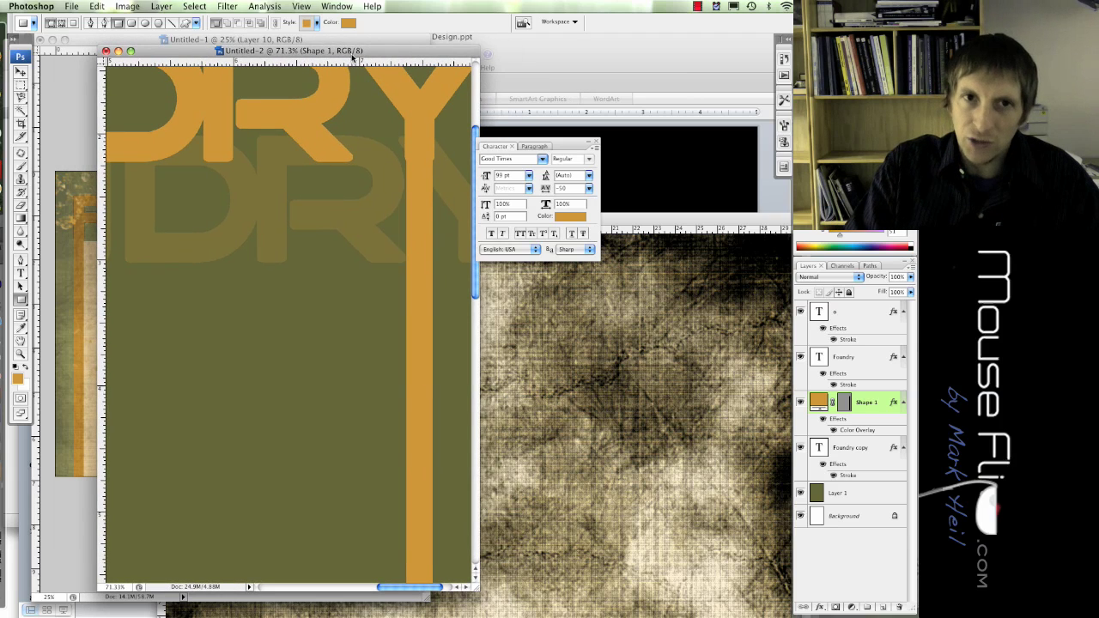
pyautogui.press('super+0')
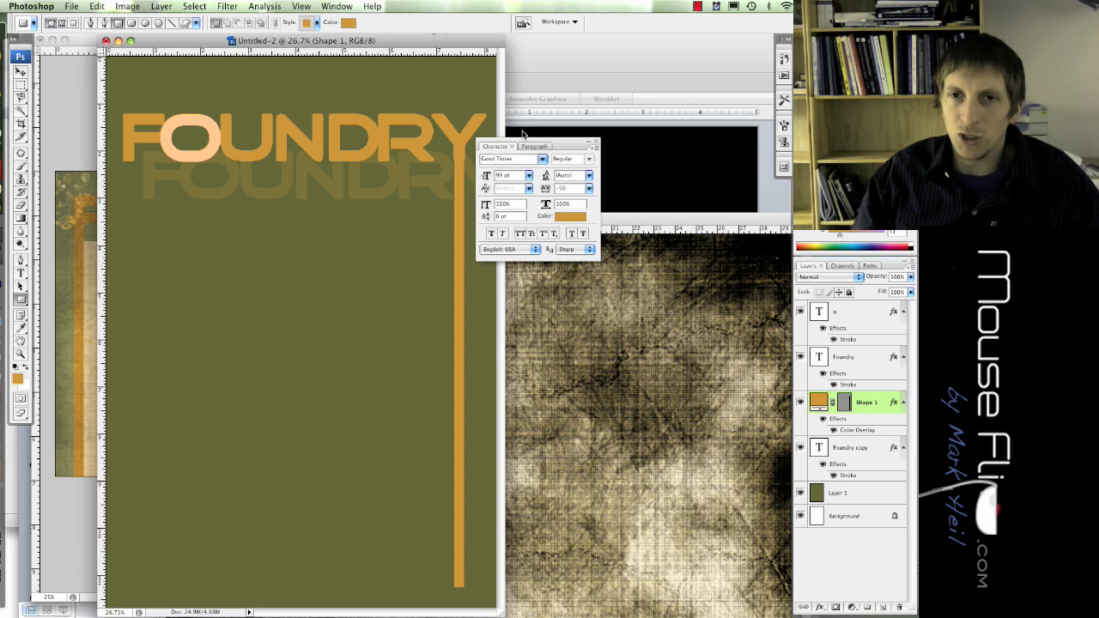
pyautogui.moveTo(550, 144); pyautogui.dragTo(620, 127)
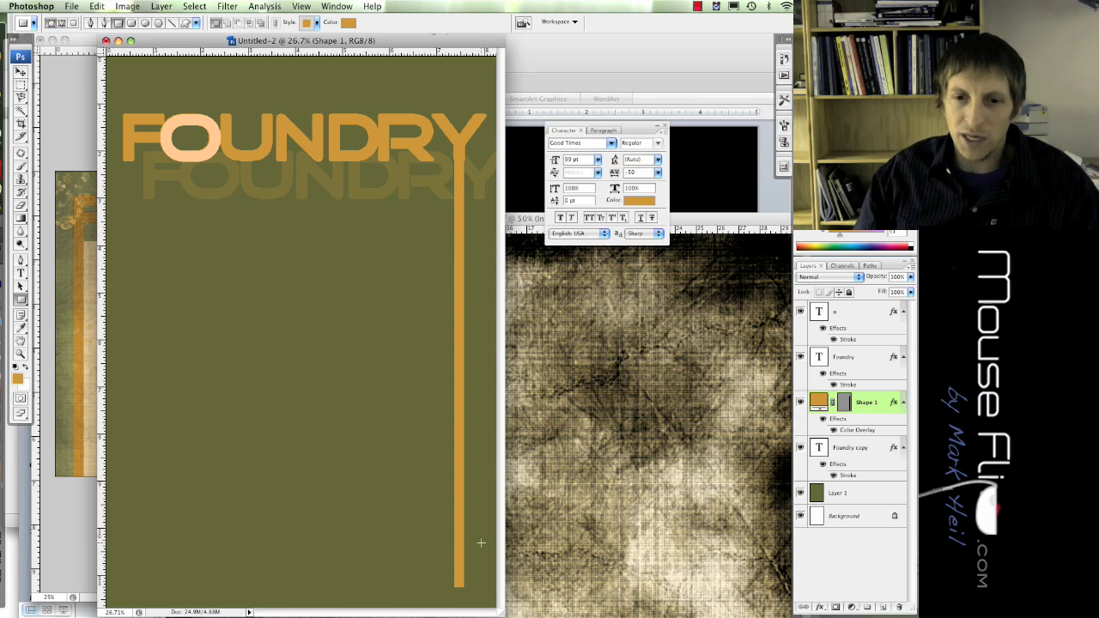
pyautogui.press('super+t')
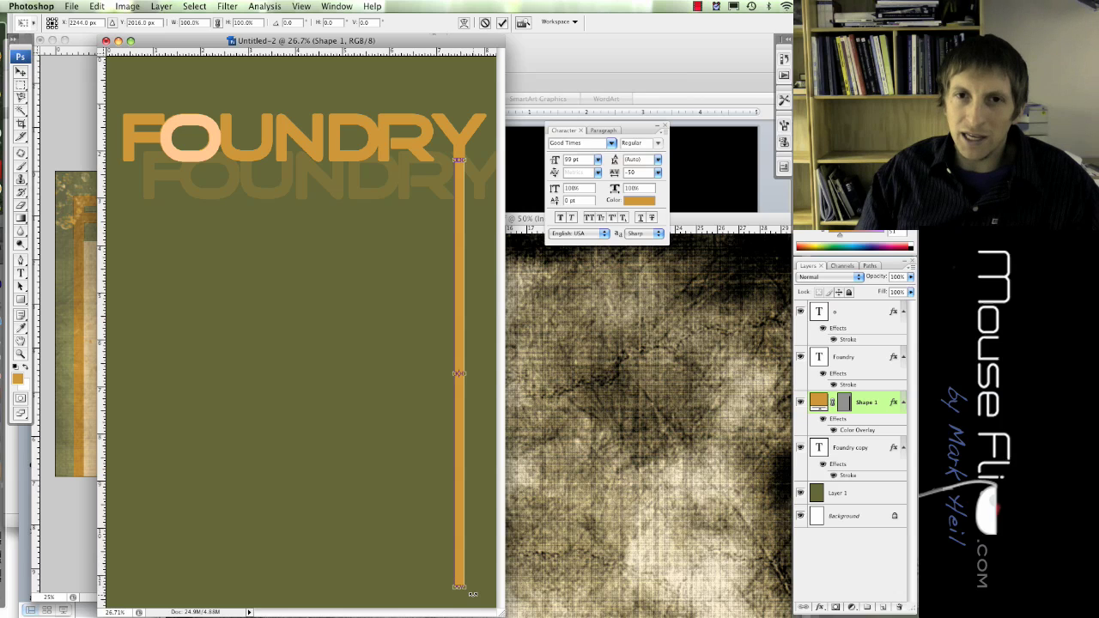
# Step: Rotate the bar about 34° and move it left and up toward the title's end
pyautogui.moveTo(472, 594); pyautogui.dragTo(408, 507)
pyautogui.moveTo(470, 368); pyautogui.dragTo(384, 353)
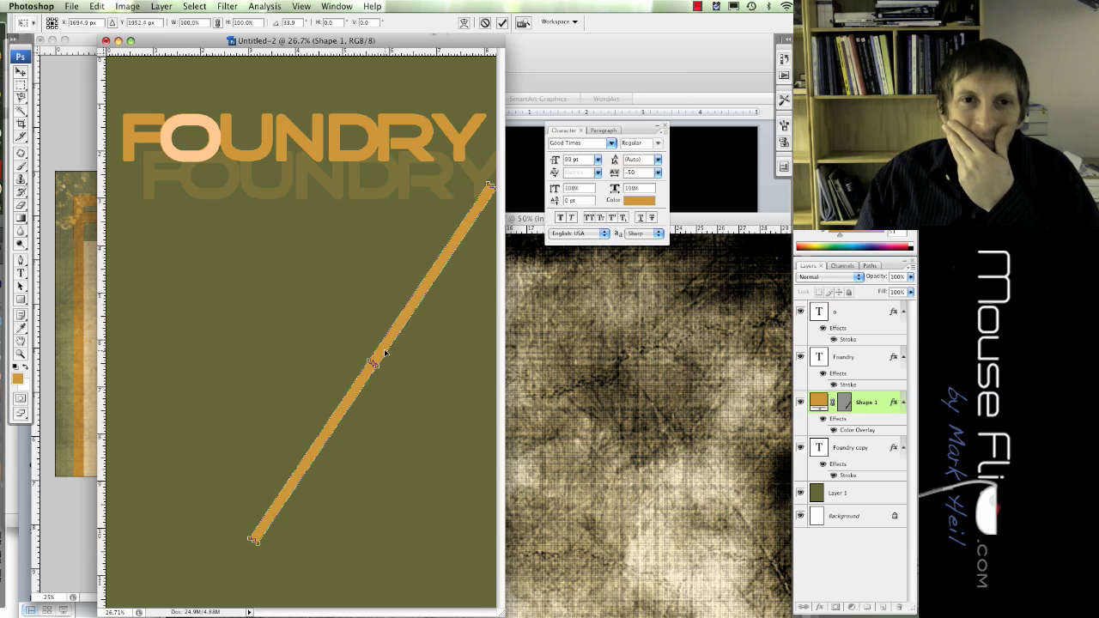
pyautogui.moveTo(384, 352); pyautogui.dragTo(359, 347)
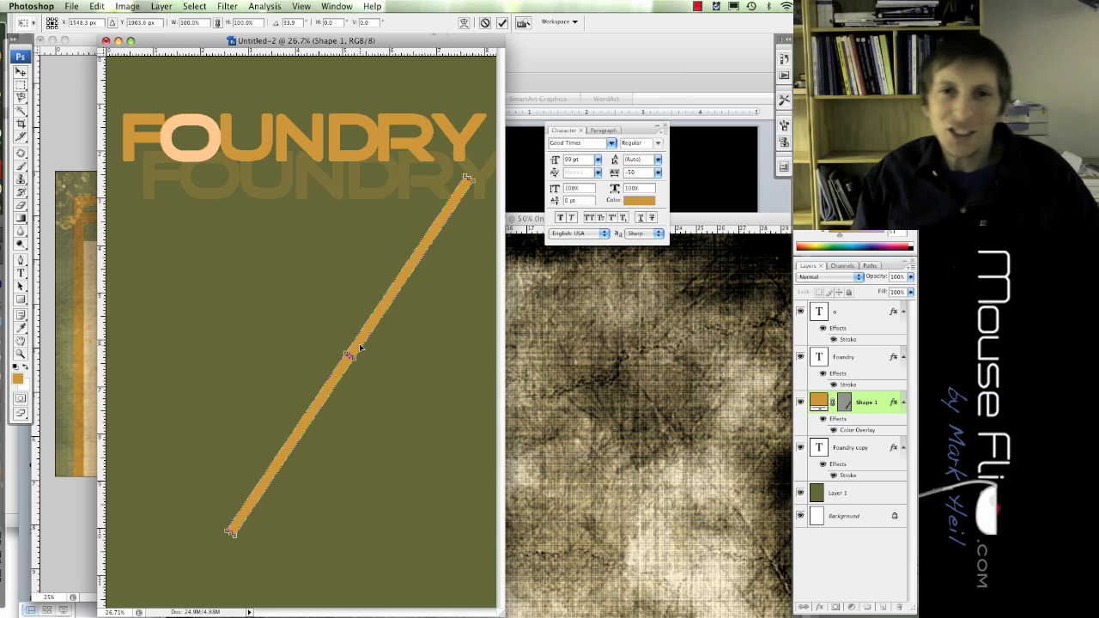
pyautogui.press('Return')
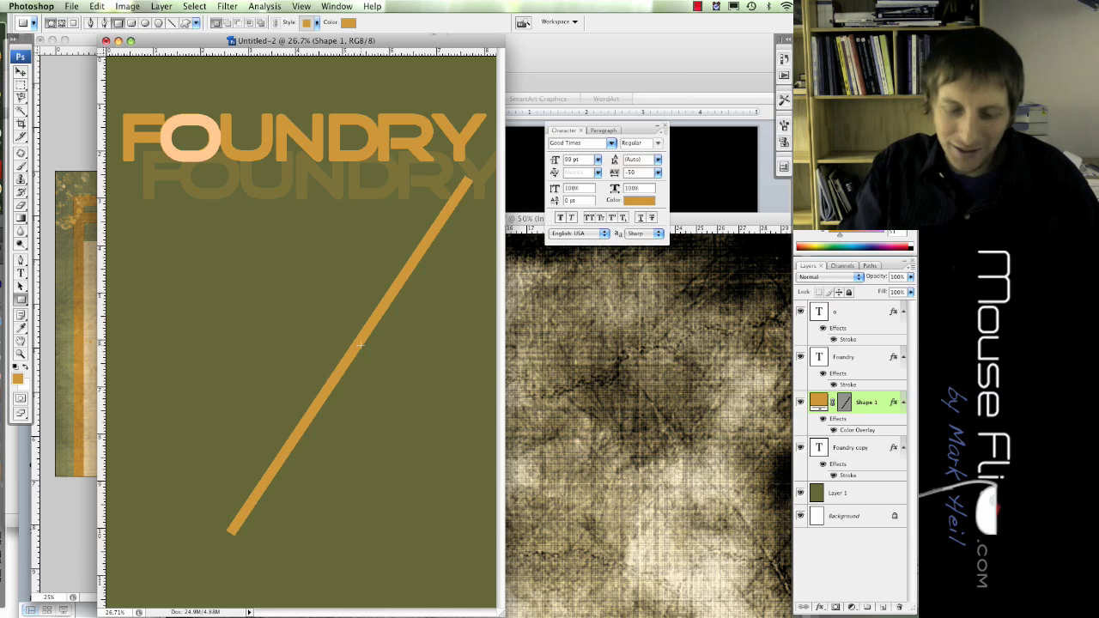
# Step: Hide the diagonal bar, duplicate the Foundry title layer, and move the copy below the original
pyautogui.click(800, 402)
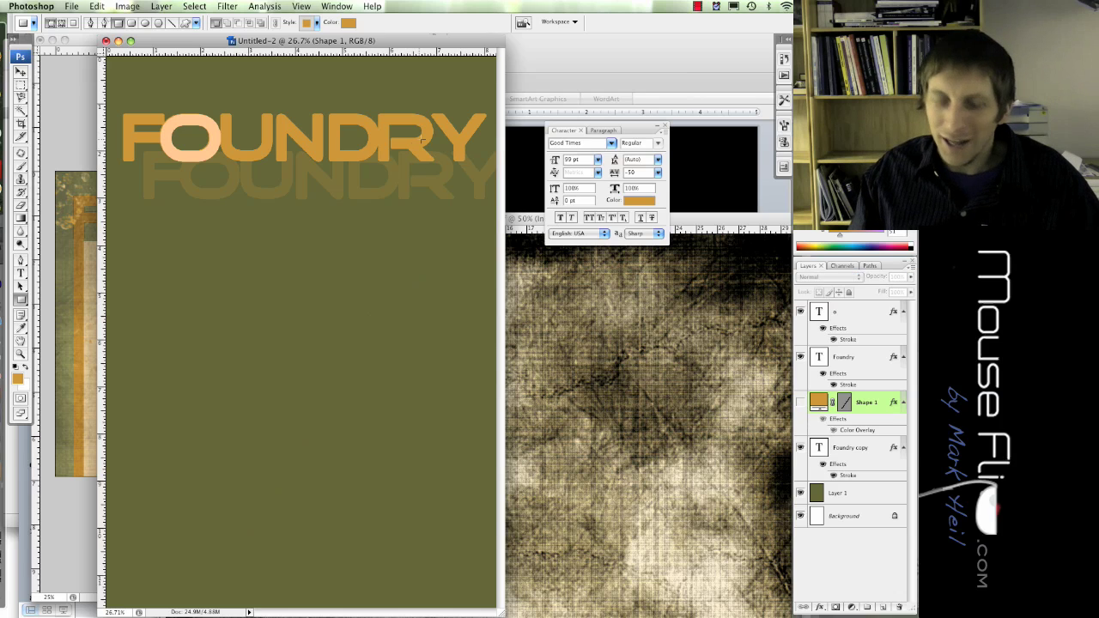
pyautogui.press('t')
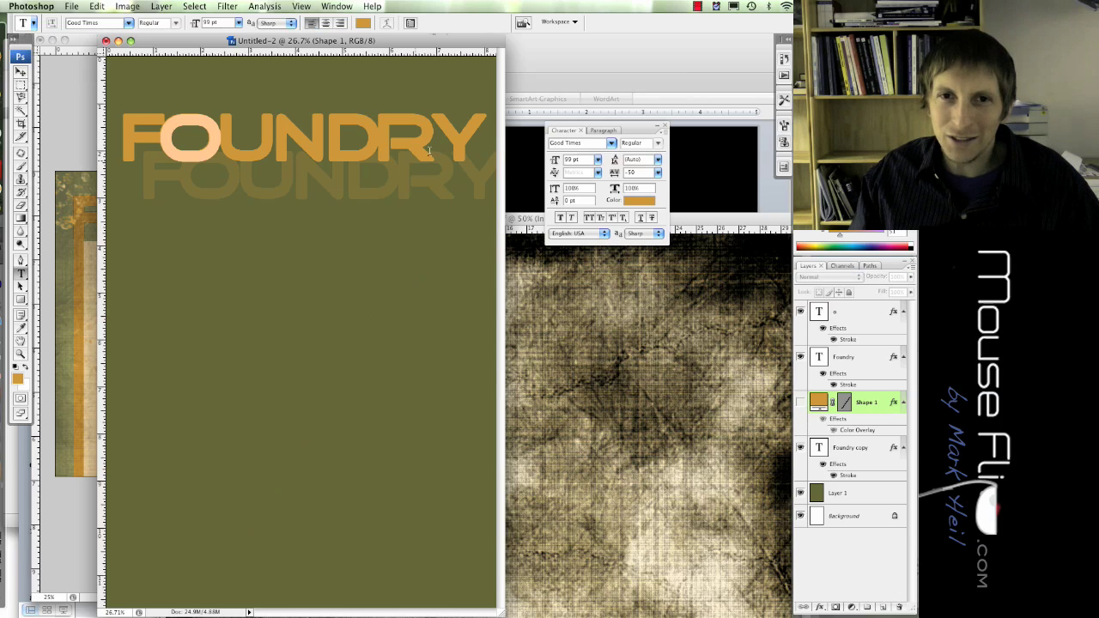
pyautogui.hotkey('alt', ']')
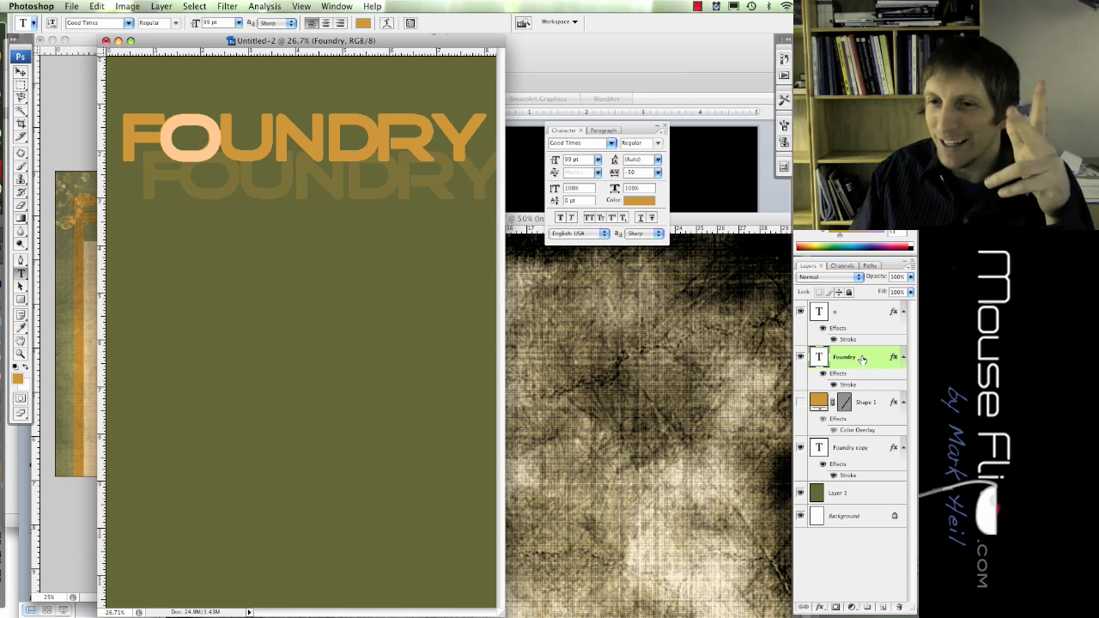
pyautogui.moveTo(863, 370); pyautogui.dragTo(885, 606)
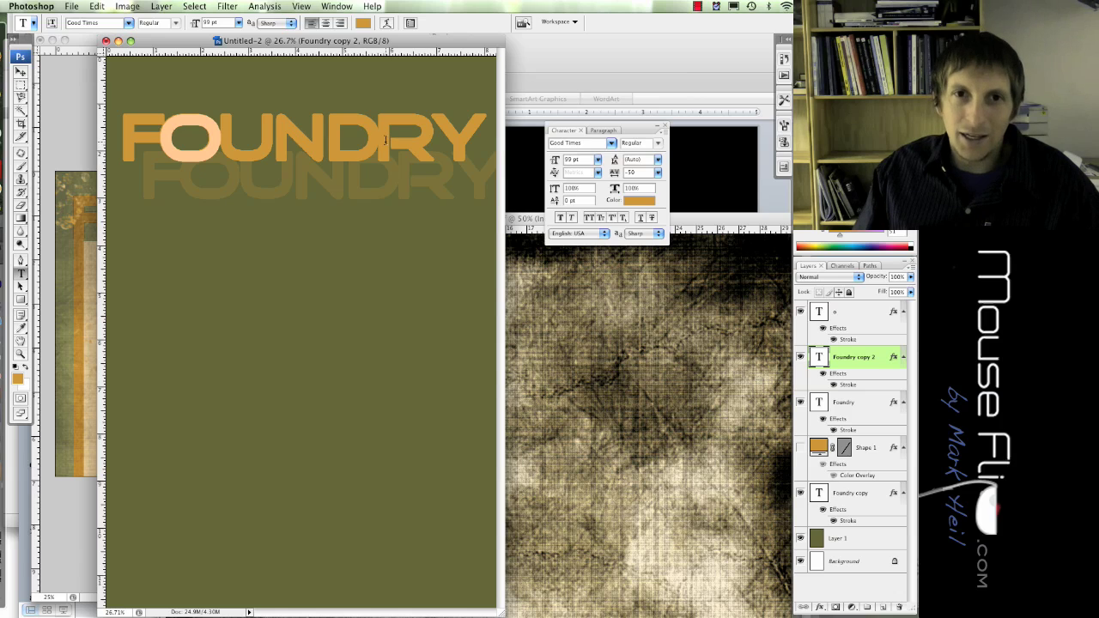
pyautogui.press('v')
pyautogui.moveTo(333, 133); pyautogui.dragTo(315, 189)
# Step: Edit the duplicate text down to just the letter R and commit it
pyautogui.press('t')
pyautogui.moveTo(371, 238); pyautogui.dragTo(122, 234)
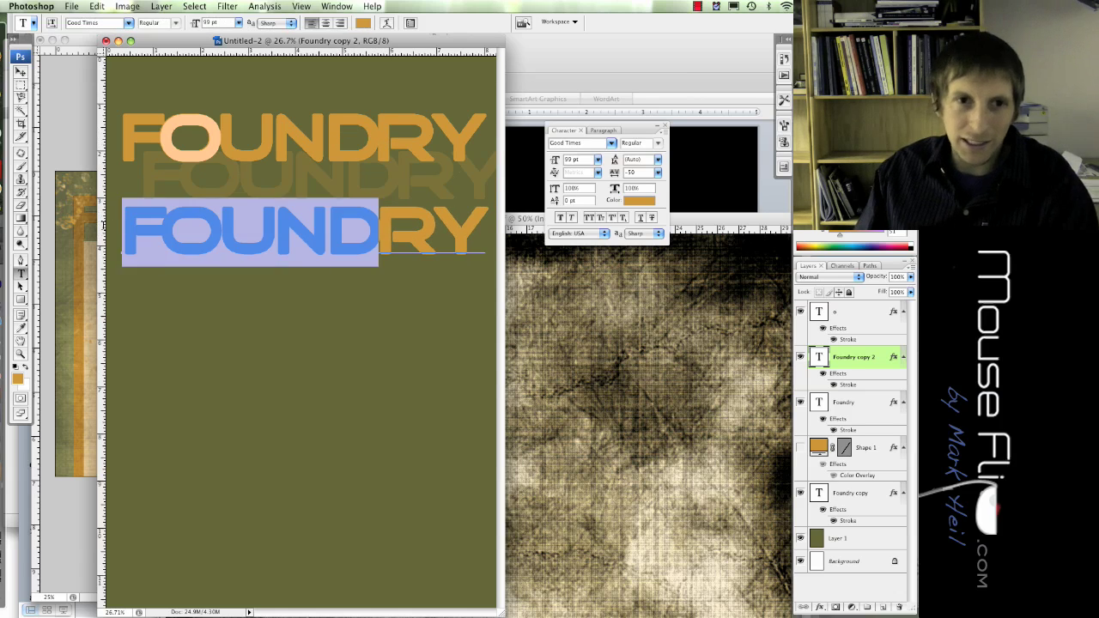
pyautogui.press('BackSpace')
pyautogui.moveTo(190, 232); pyautogui.dragTo(239, 242)
pyautogui.press('BackSpace')
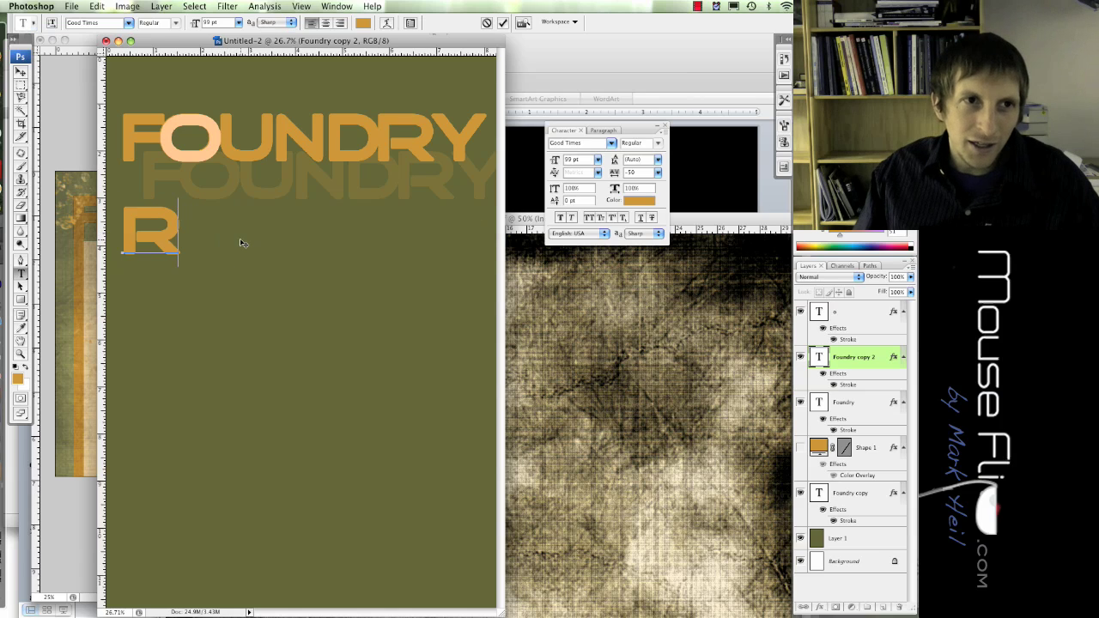
pyautogui.write('V')
pyautogui.press('BackSpace')
pyautogui.click(21, 74)
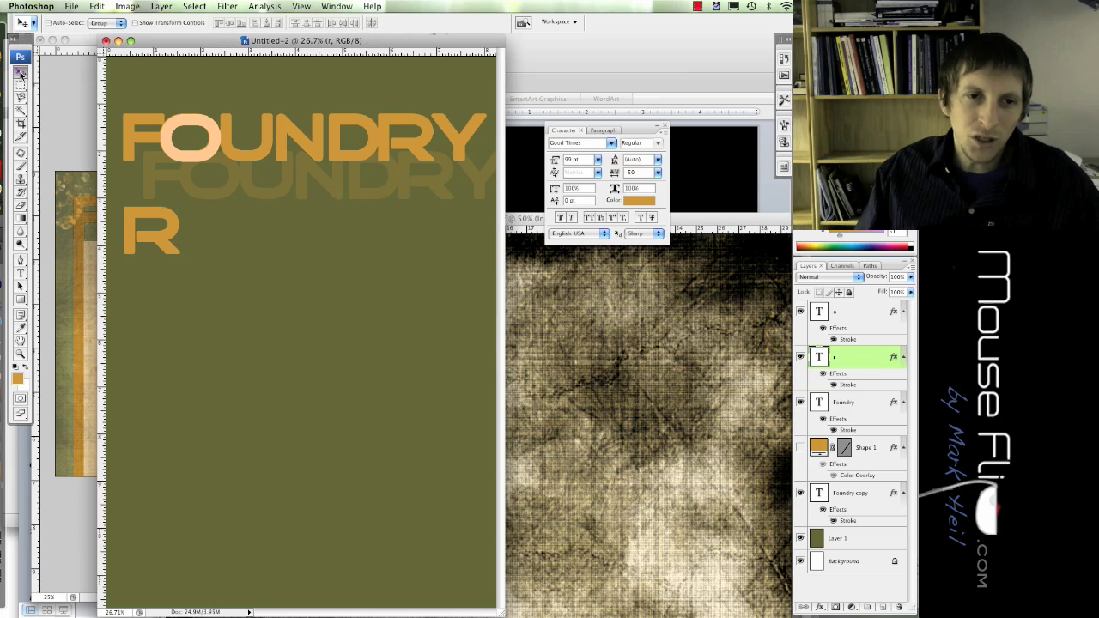
# Step: Move the R below the title's centre and flip it horizontally
pyautogui.moveTo(160, 251); pyautogui.dragTo(350, 289)
pyautogui.press('super+t')
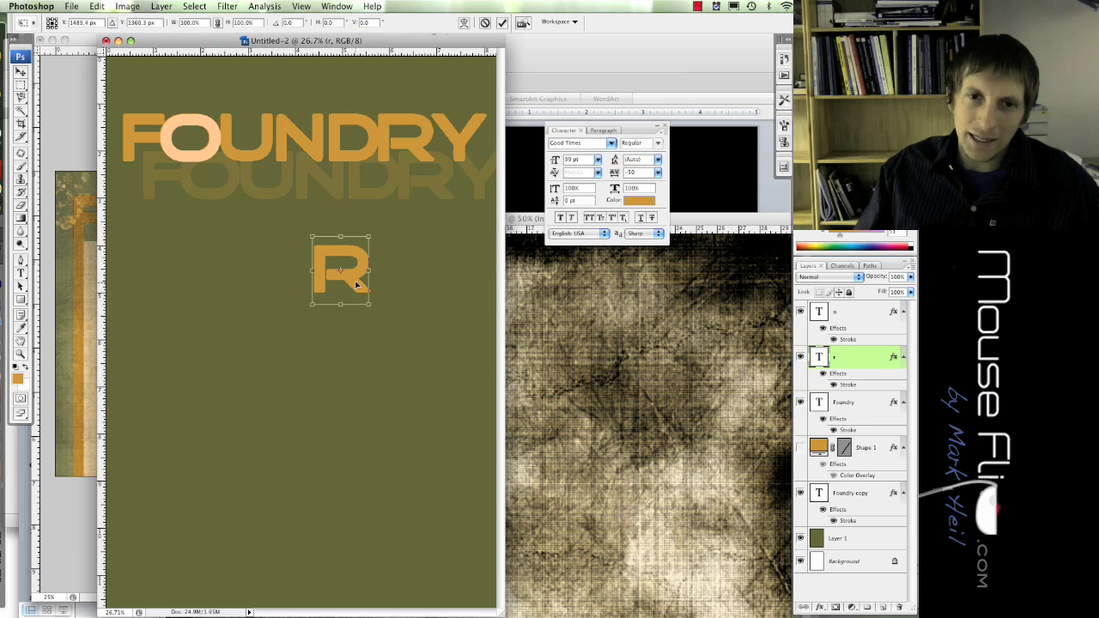
pyautogui.moveTo(369, 272); pyautogui.dragTo(381, 190)
pyautogui.press('Return')
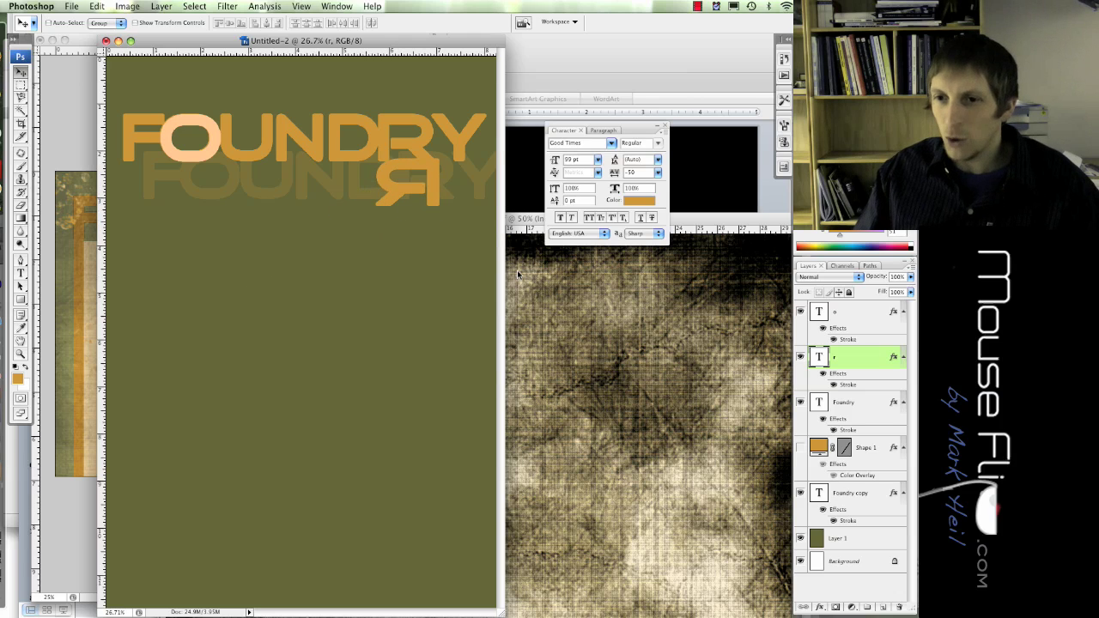
# Step: Delete the R from the Foundry title text and shift the title slightly
pyautogui.click(848, 405)
pyautogui.press('t')
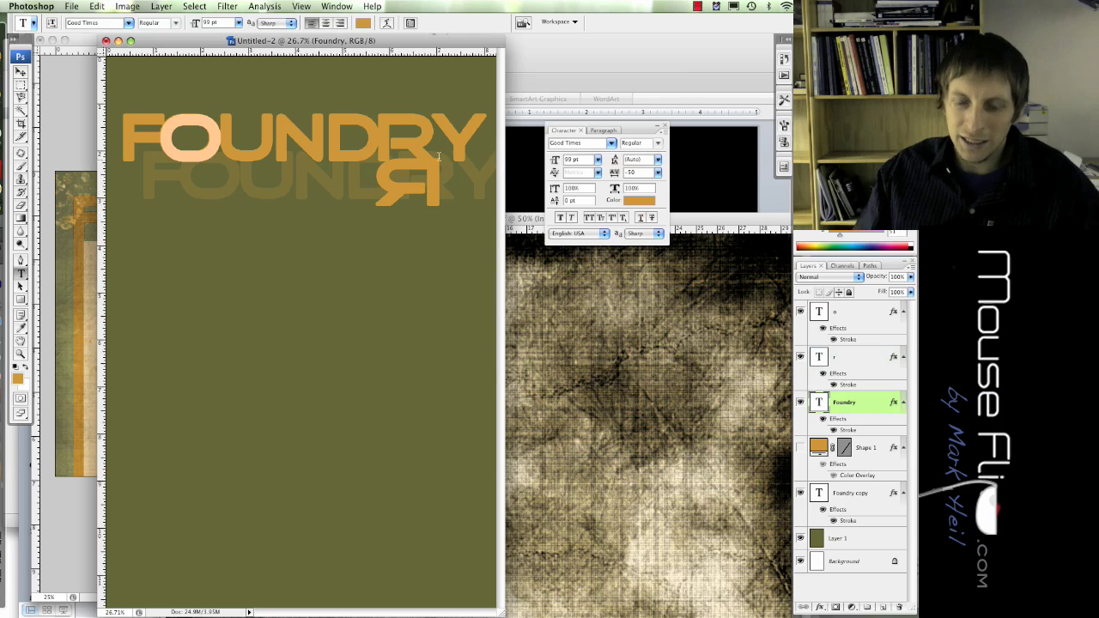
pyautogui.click(435, 146)
pyautogui.press('BackSpace')
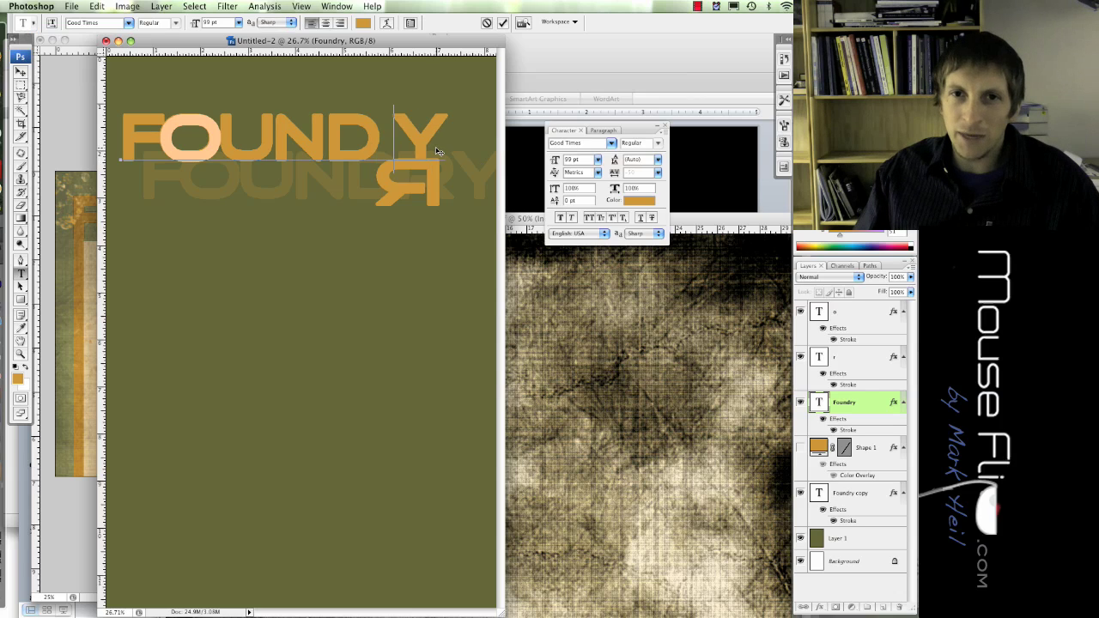
pyautogui.click(21, 72)
pyautogui.moveTo(388, 178)
pyautogui.mouseDown()
pyautogui.moveTo(386, 151)
pyautogui.moveTo(394, 177)
pyautogui.mouseUp()
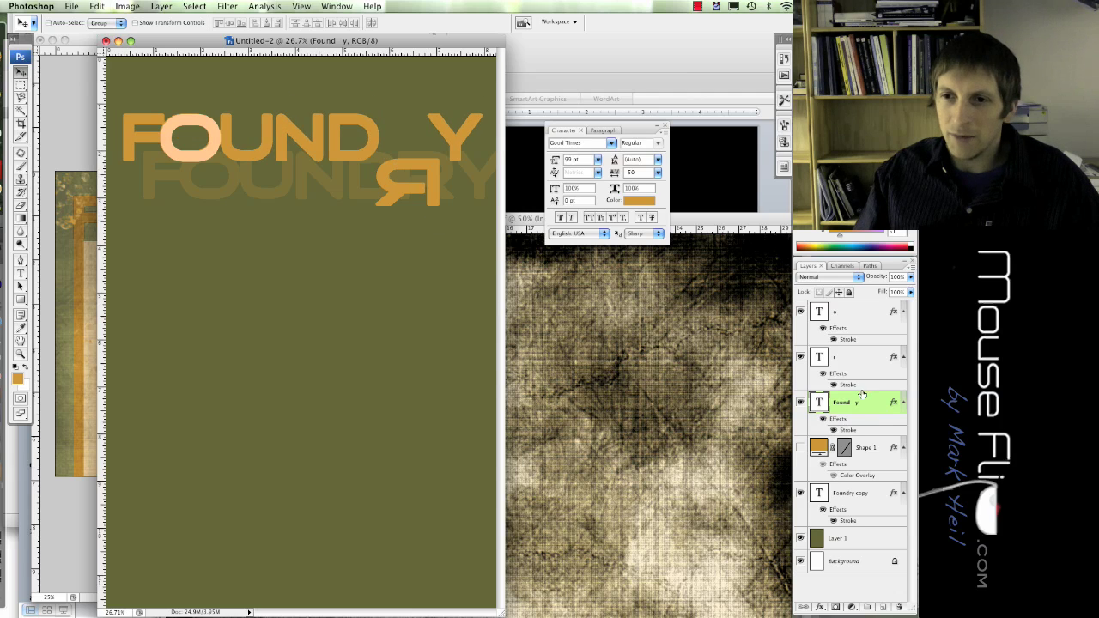
# Step: Move the mirrored r layer into the title's gap, shrink it to fit, and nudge it up
pyautogui.click(859, 362)
pyautogui.moveTo(404, 176); pyautogui.dragTo(402, 136)
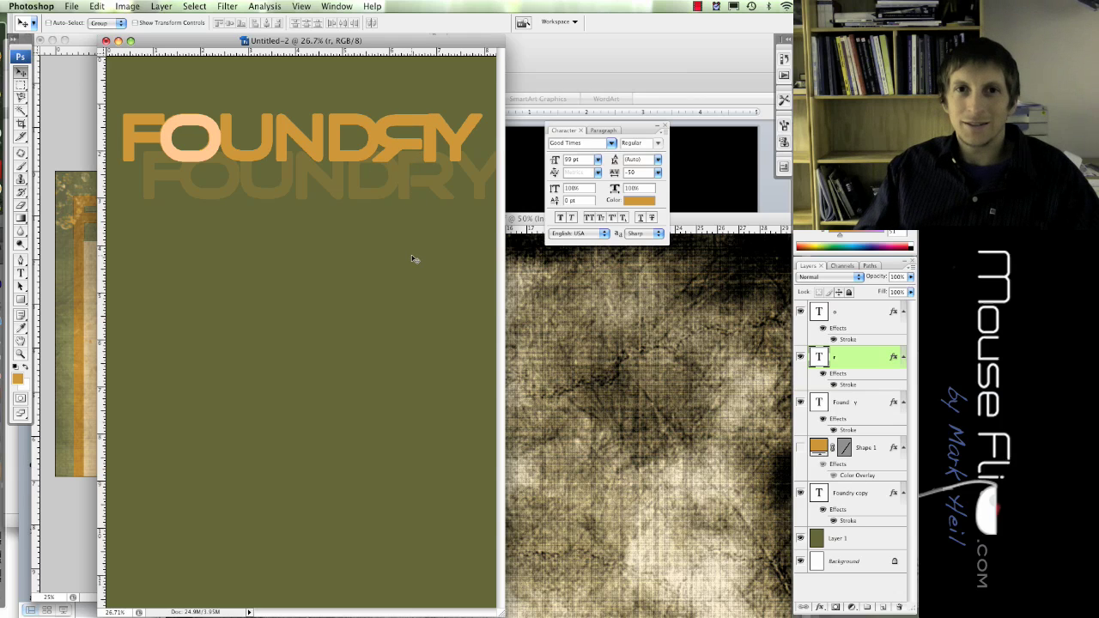
pyautogui.hotkey('ctrl', 't')
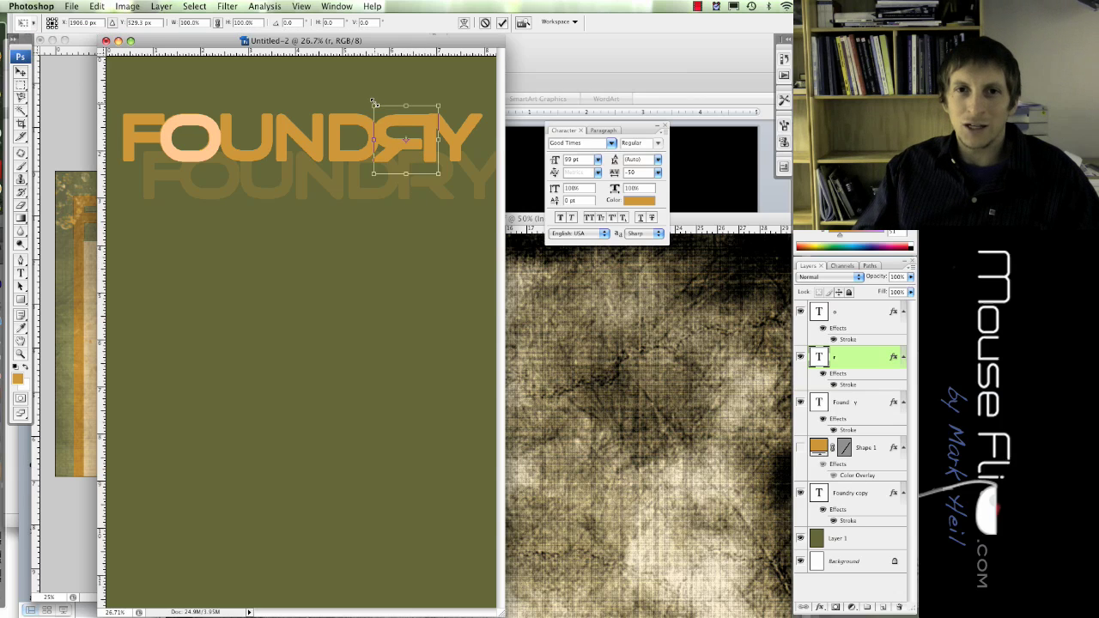
pyautogui.moveTo(374, 103); pyautogui.dragTo(383, 114)
pyautogui.press('Return')
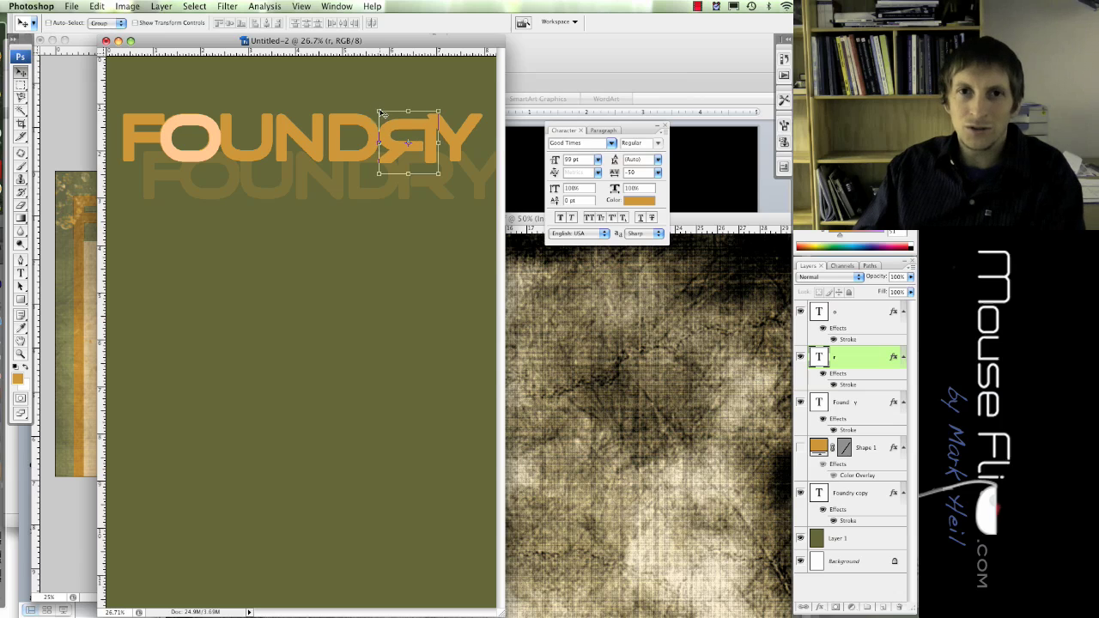
pyautogui.press('Up')
pyautogui.press('Up')
pyautogui.press('Up')
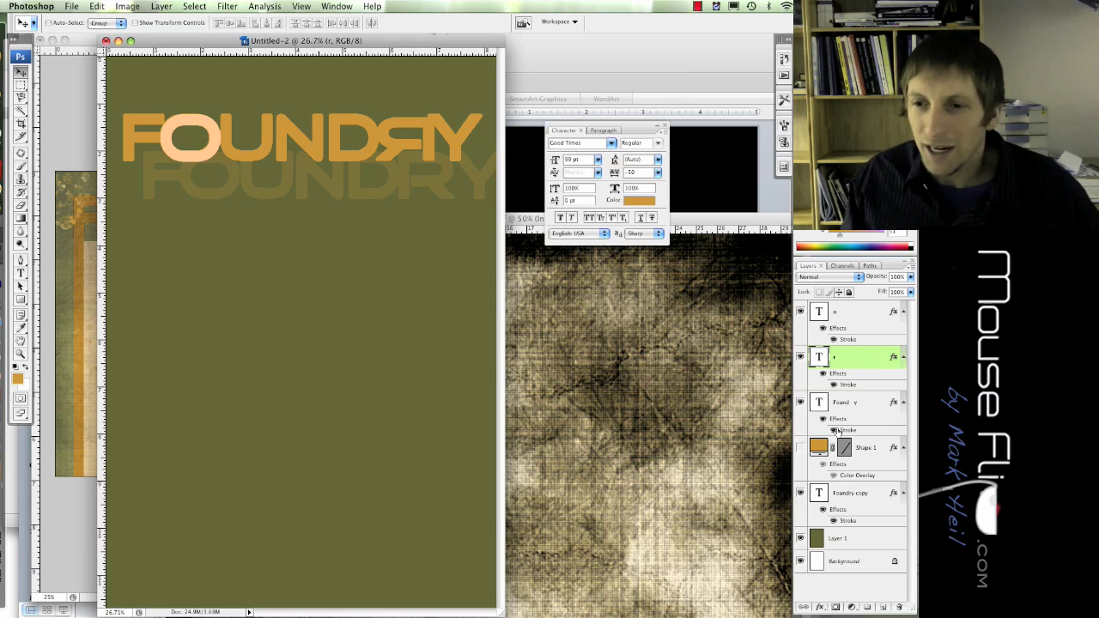
# Step: Show Shape 1, stretch and rotate it toward the R, and place it below Foundry copy
pyautogui.click(868, 451)
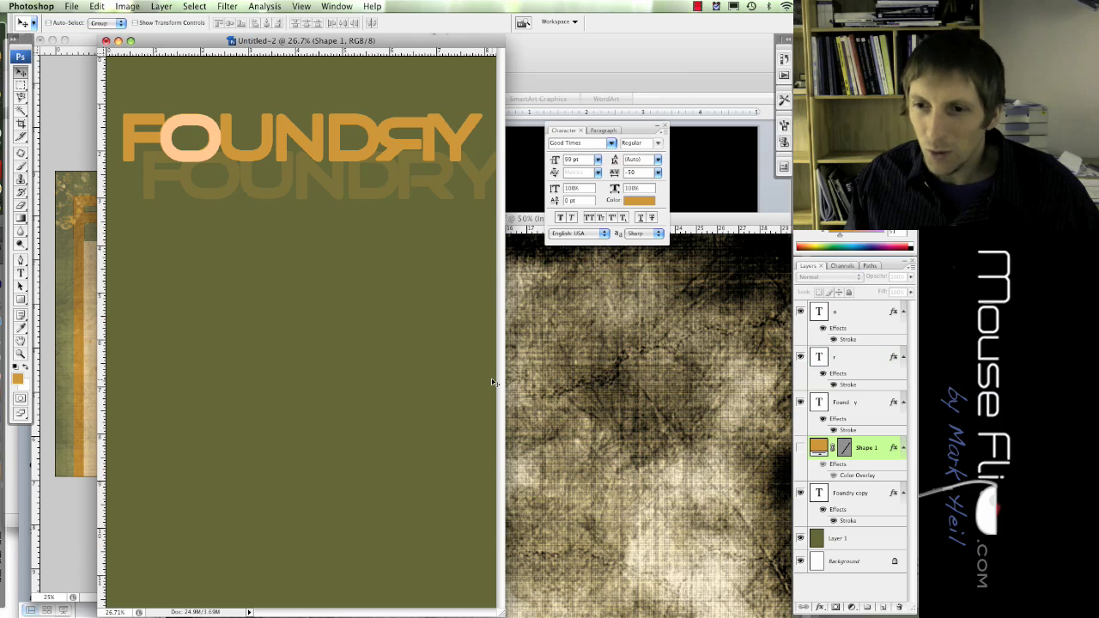
pyautogui.click(799, 447)
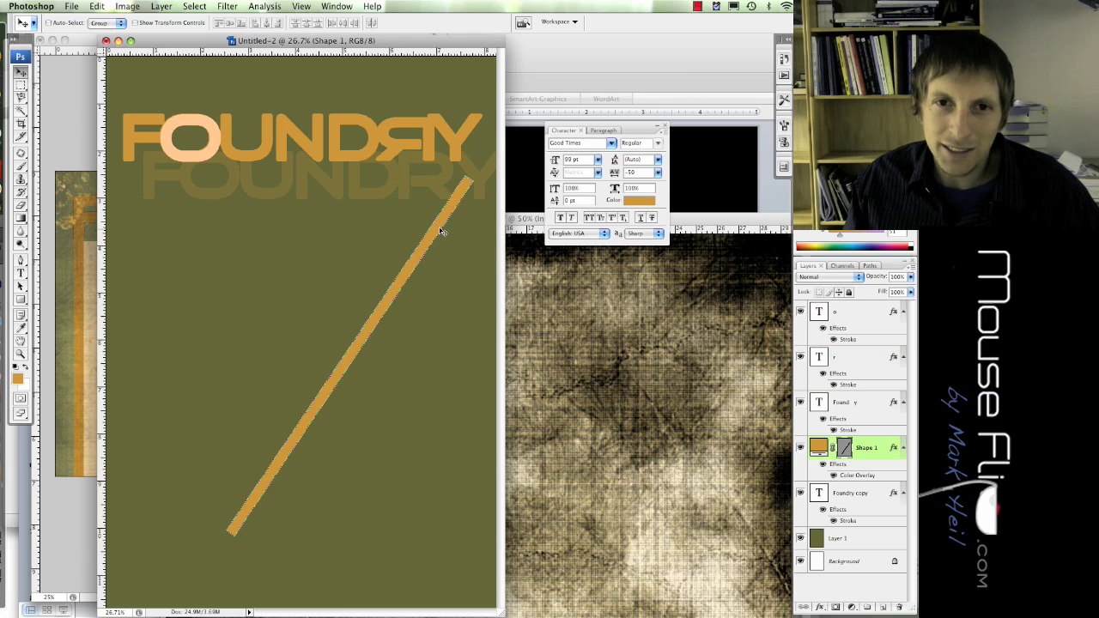
pyautogui.moveTo(438, 230); pyautogui.dragTo(363, 189)
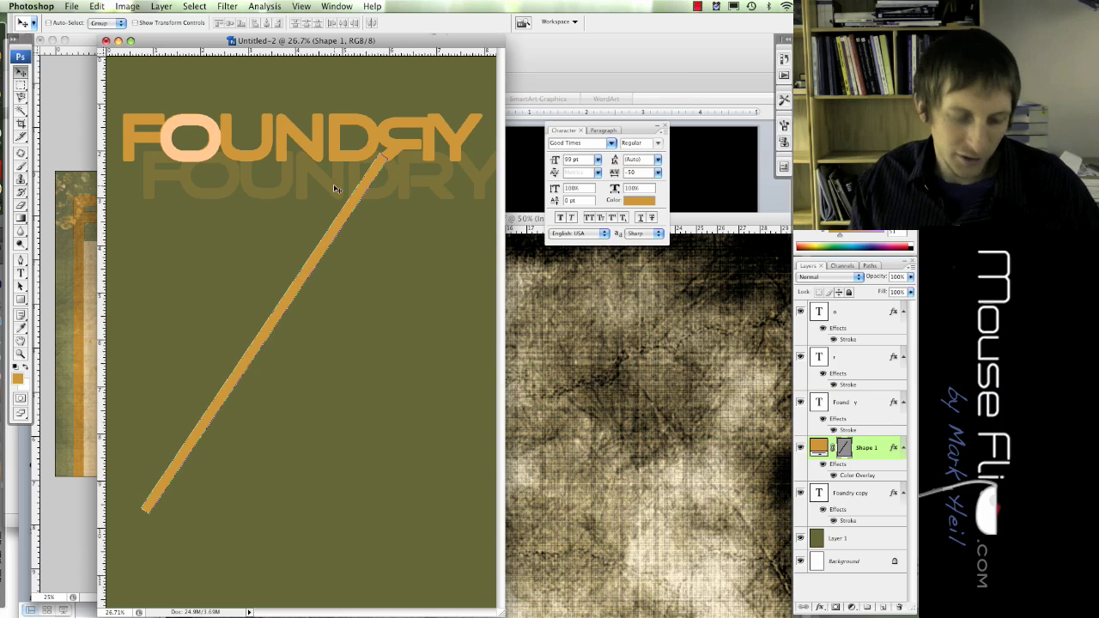
pyautogui.hotkey('ctrl', 't')
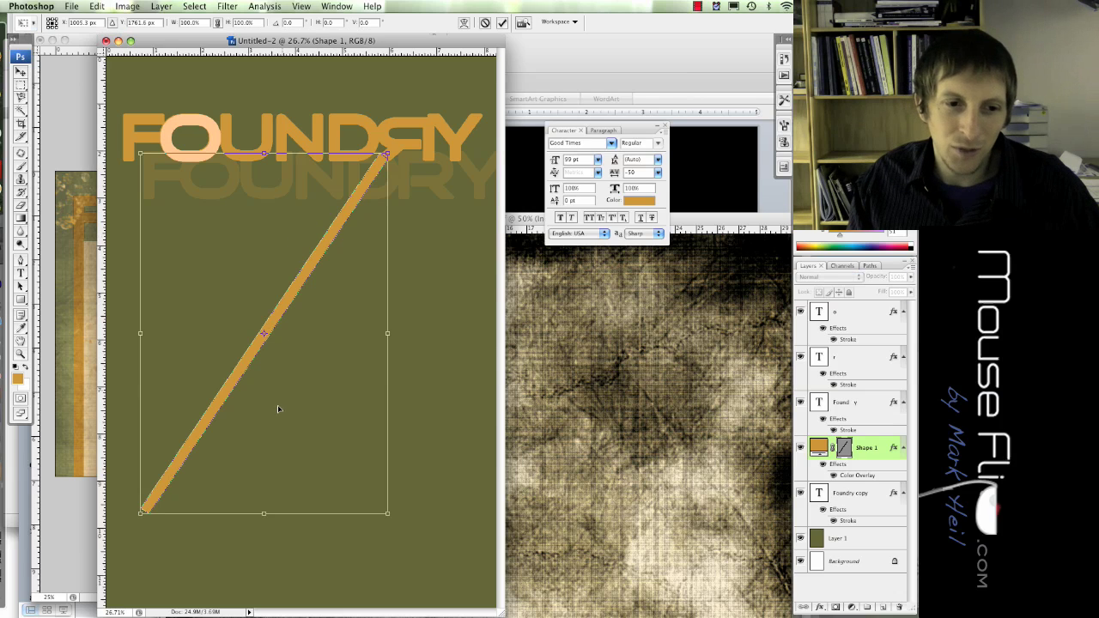
pyautogui.moveTo(140, 515); pyautogui.dragTo(121, 527)
pyautogui.moveTo(392, 542); pyautogui.dragTo(402, 326)
pyautogui.moveTo(378, 173); pyautogui.dragTo(373, 172)
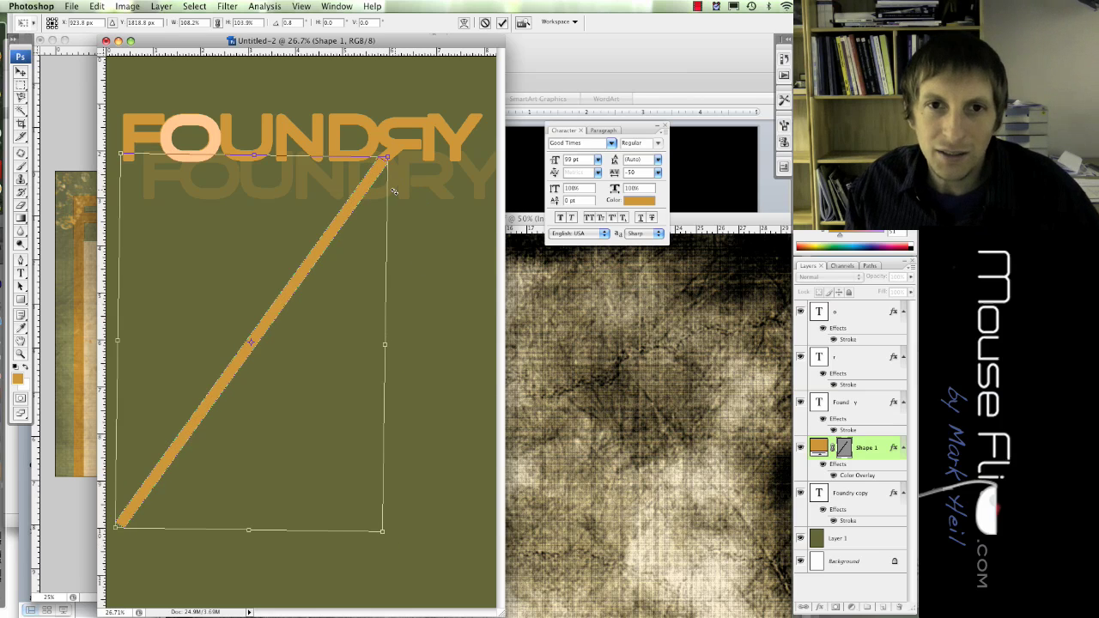
pyautogui.press('Return')
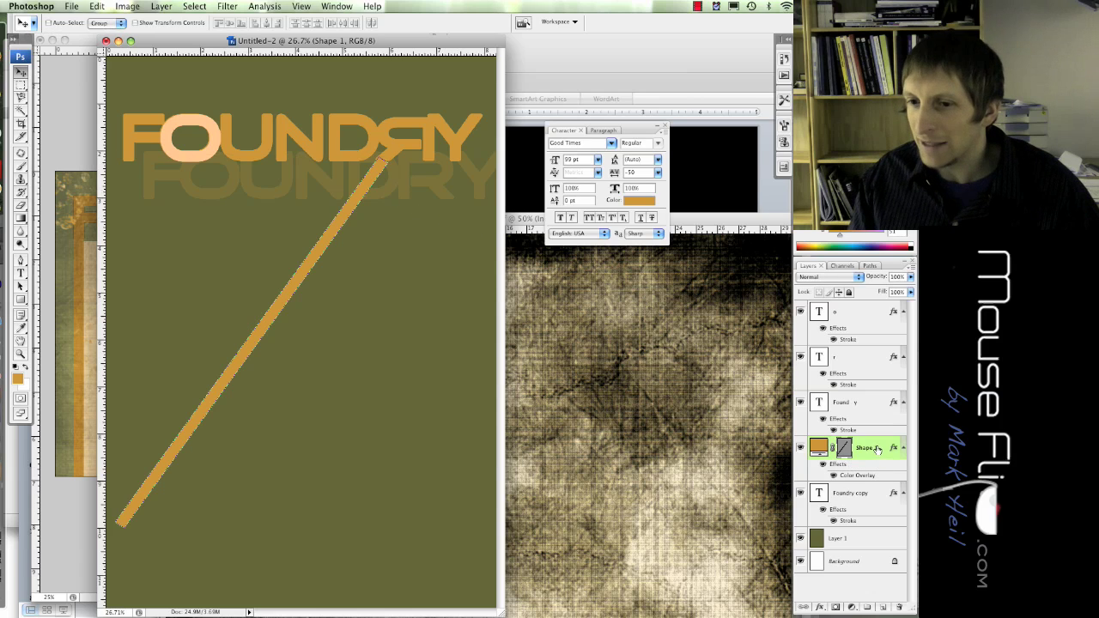
pyautogui.moveTo(877, 450); pyautogui.dragTo(869, 532)
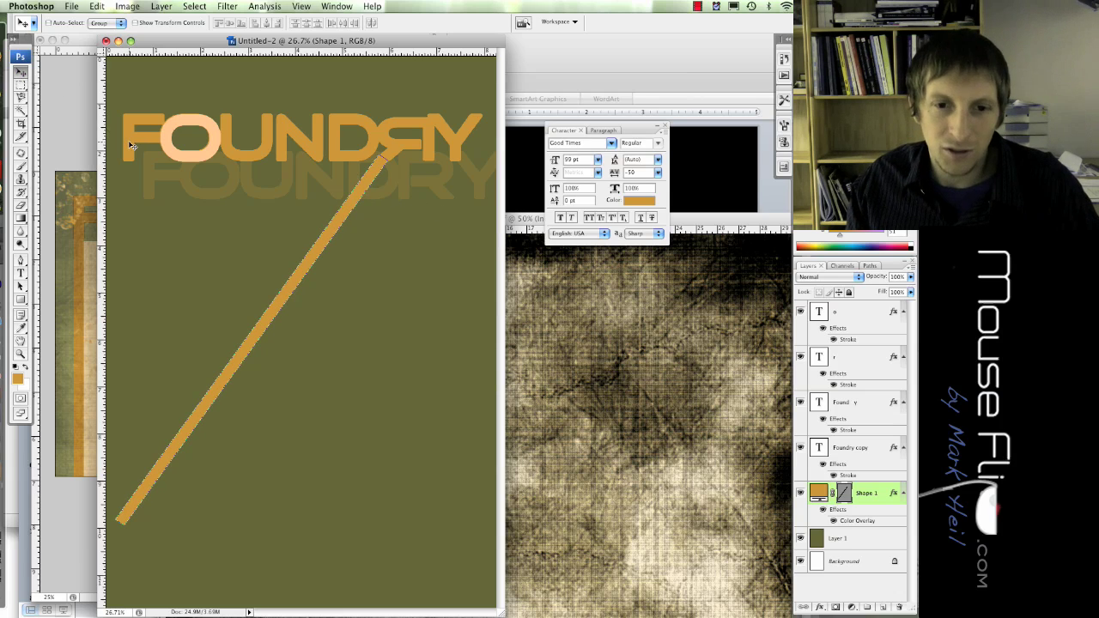
# Step: Rotate the bar about 2° more, align it with the page's left edge, and nudge up 1 px
pyautogui.hotkey('ctrl', 't')
pyautogui.moveTo(406, 537); pyautogui.dragTo(393, 540)
pyautogui.moveTo(379, 177); pyautogui.dragTo(375, 180)
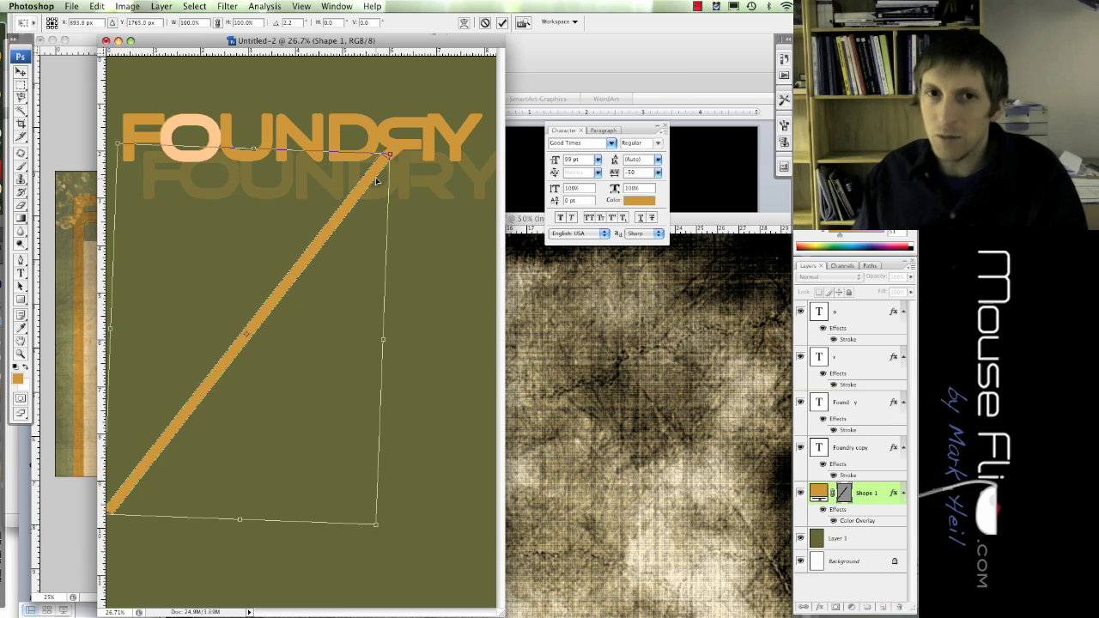
pyautogui.press('Up')
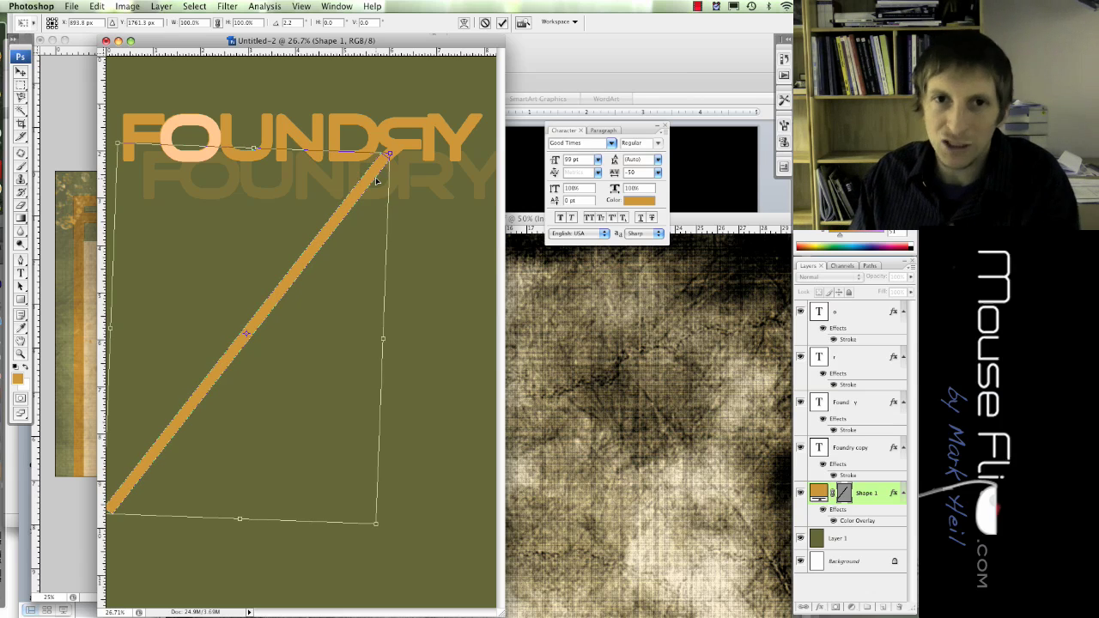
pyautogui.press('Return')
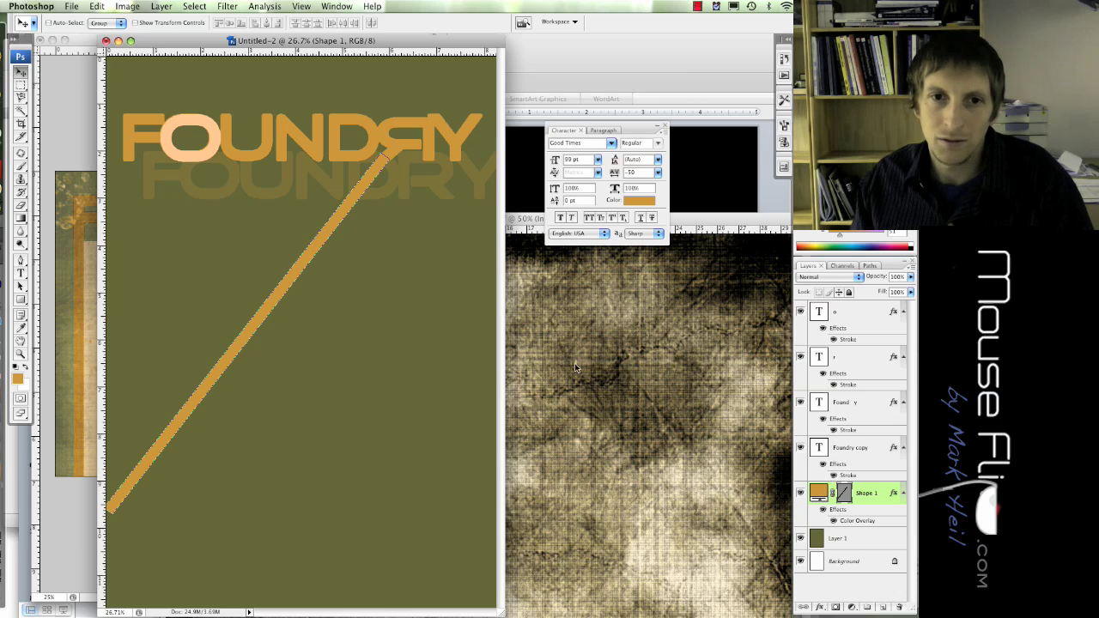
# Step: Rotate the diagonal bar about 2.5° clockwise and shift it slightly up and left
pyautogui.click(869, 359)
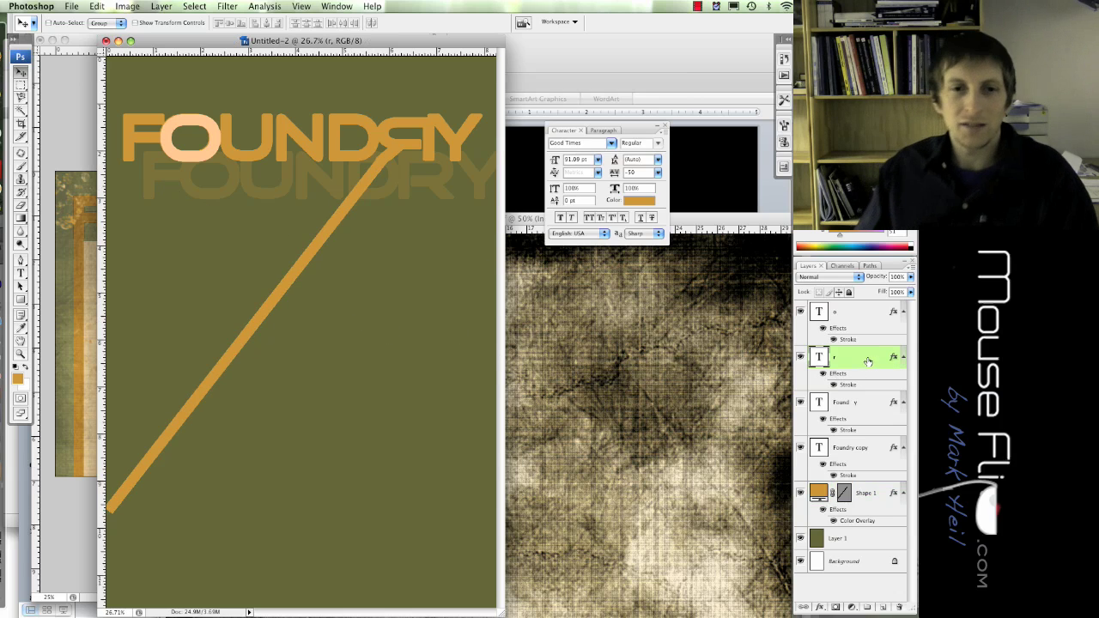
pyautogui.click(865, 492)
pyautogui.moveTo(309, 277); pyautogui.dragTo(302, 273)
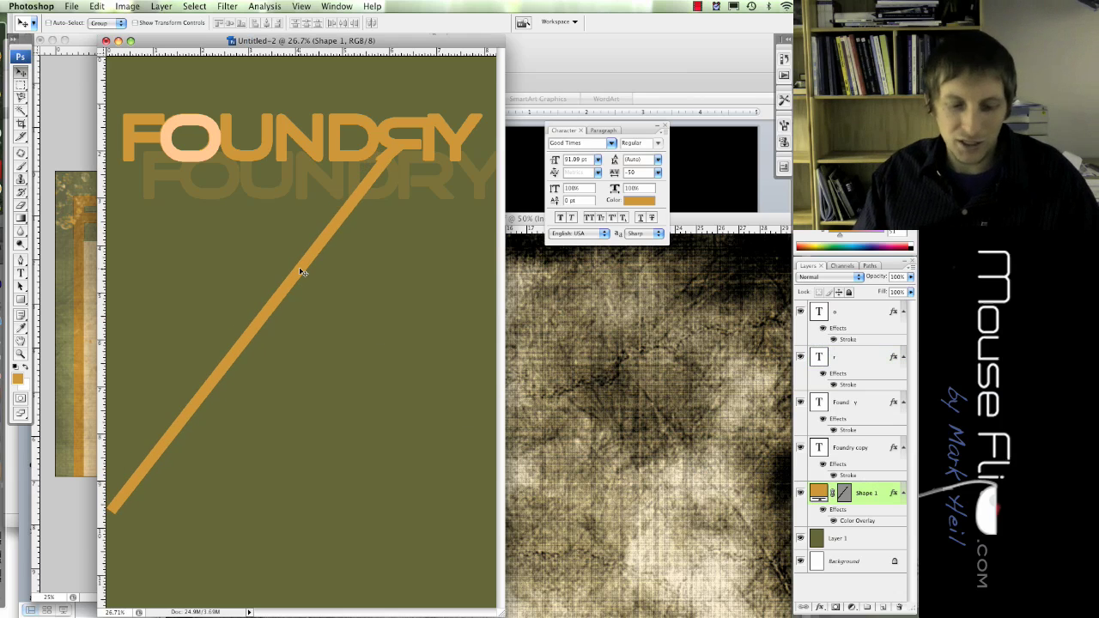
pyautogui.hotkey('ctrl', 't')
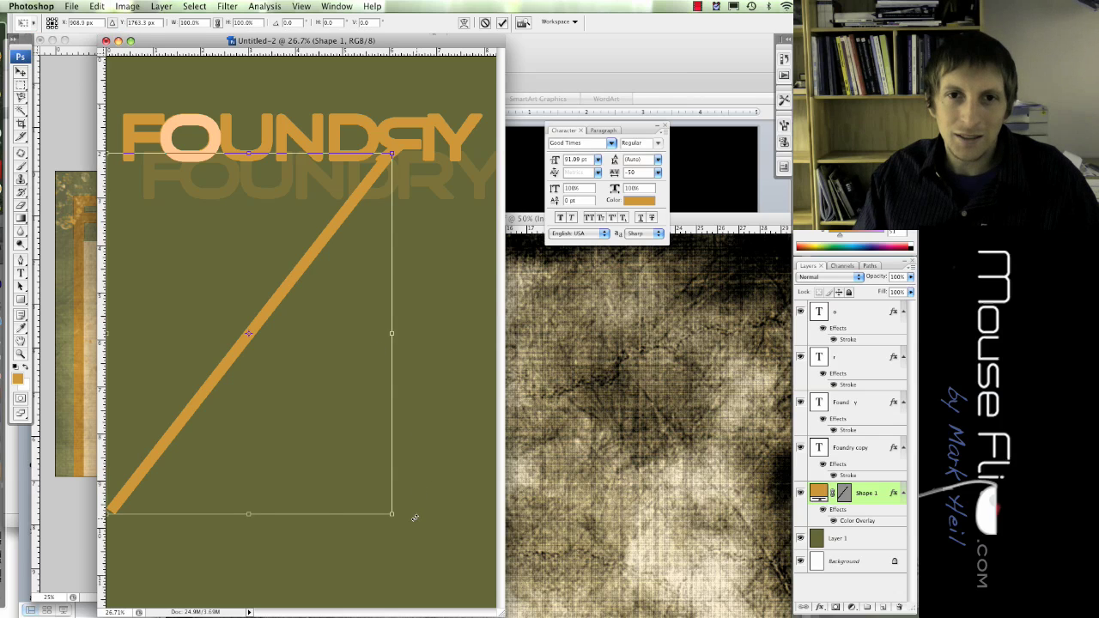
pyautogui.moveTo(414, 517); pyautogui.dragTo(405, 525)
pyautogui.moveTo(358, 203)
pyautogui.mouseDown()
pyautogui.moveTo(348, 197)
pyautogui.moveTo(374, 215)
pyautogui.mouseUp()
pyautogui.press('Return')
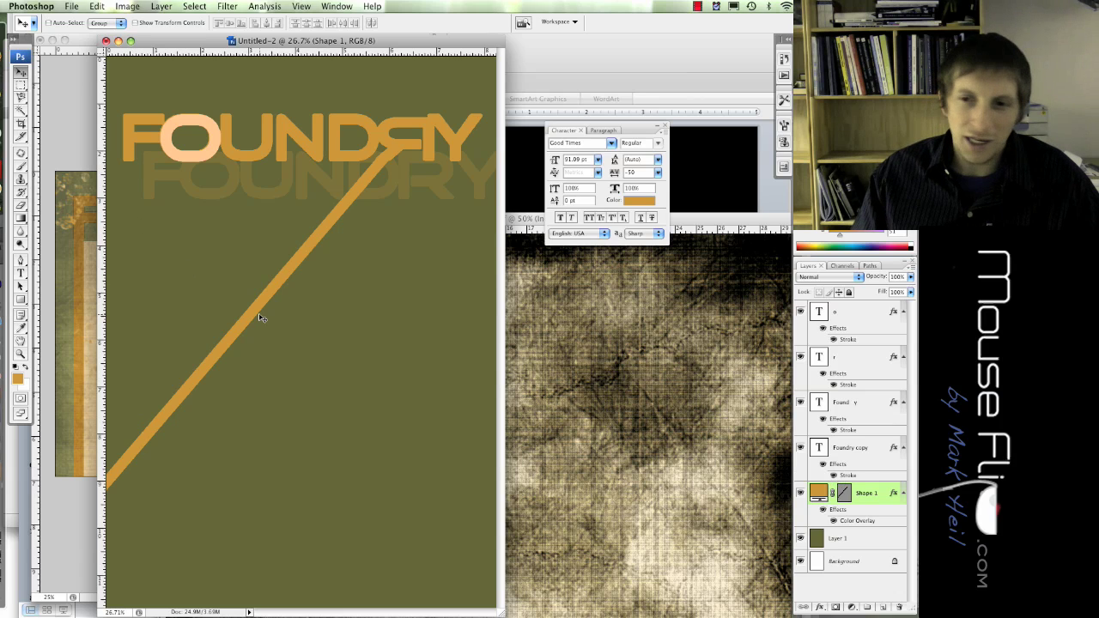
# Step: Draw a thin rectangle from under the F down to the diagonal and widen it slightly
pyautogui.click(21, 301)
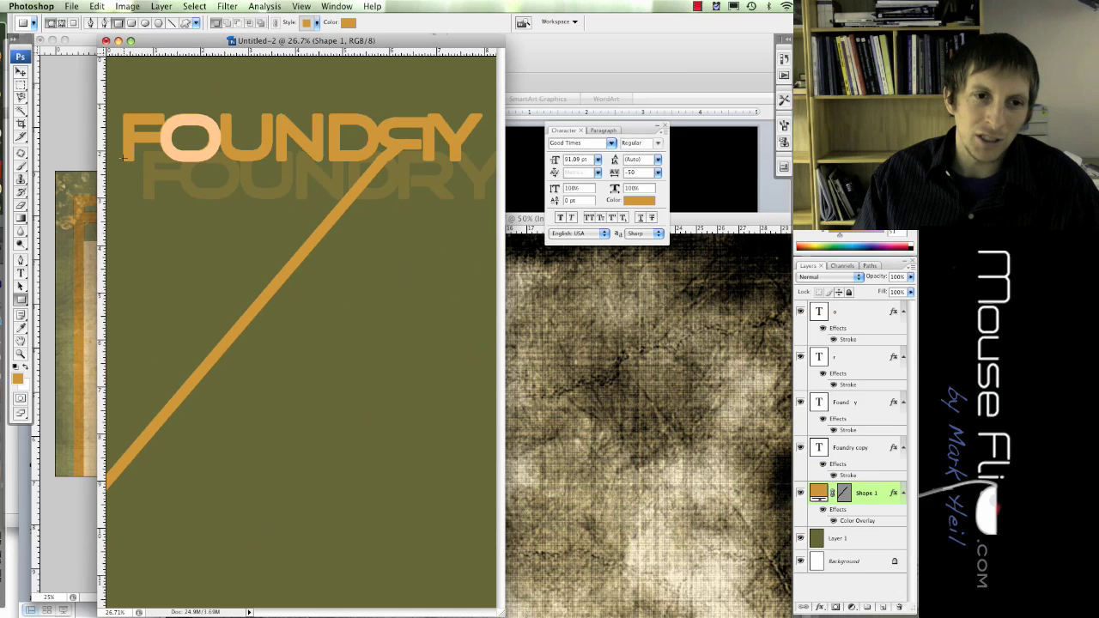
pyautogui.moveTo(123, 159); pyautogui.dragTo(134, 457)
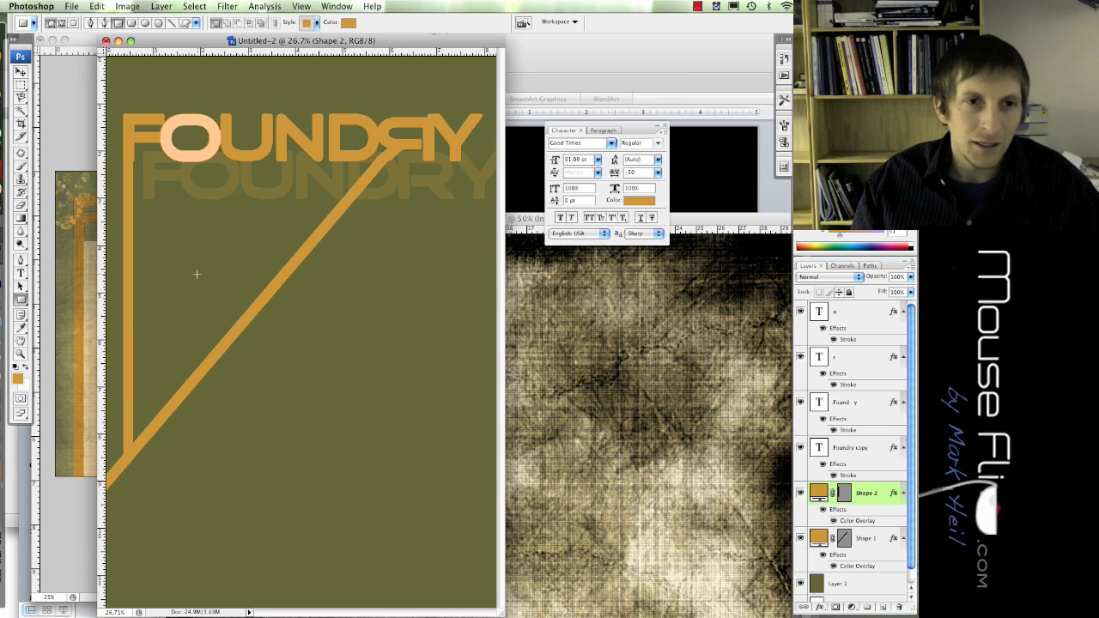
pyautogui.press('super+t')
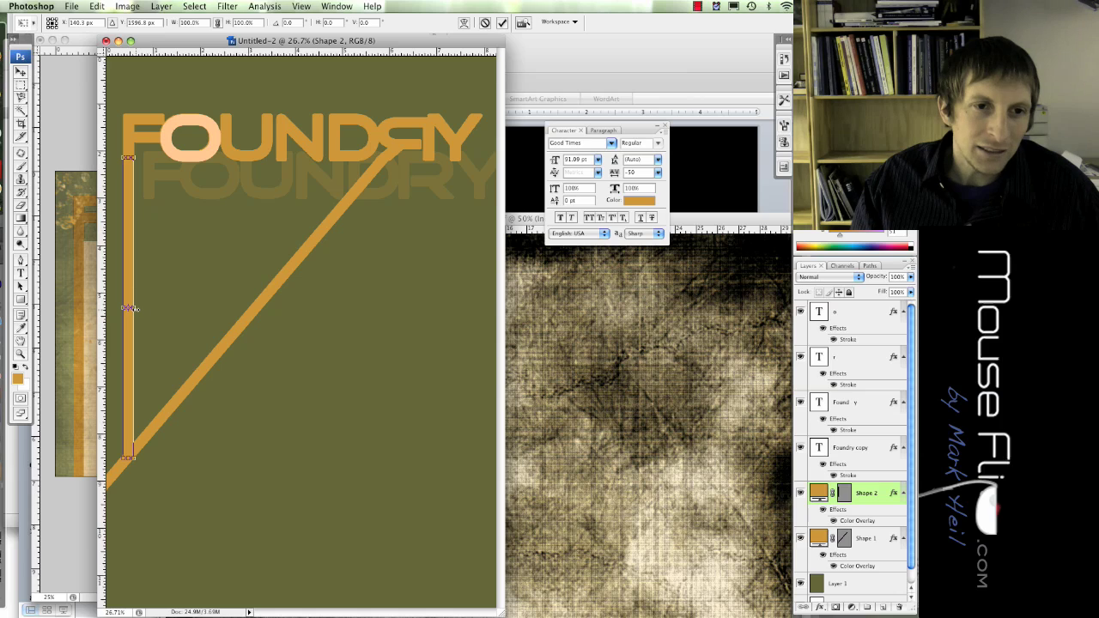
pyautogui.moveTo(133, 309); pyautogui.dragTo(138, 305)
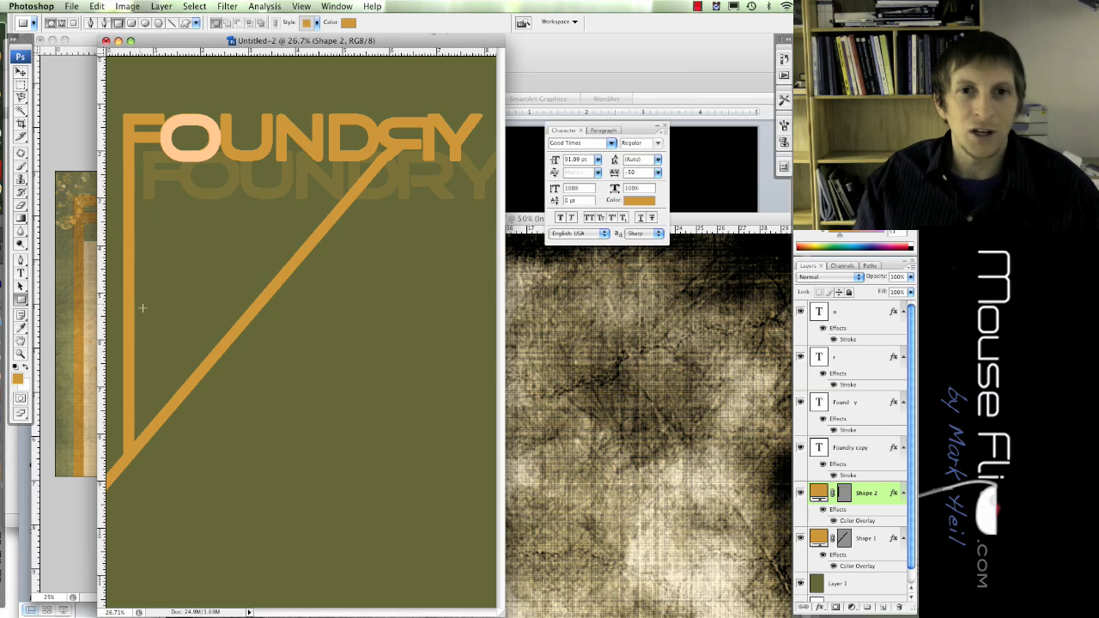